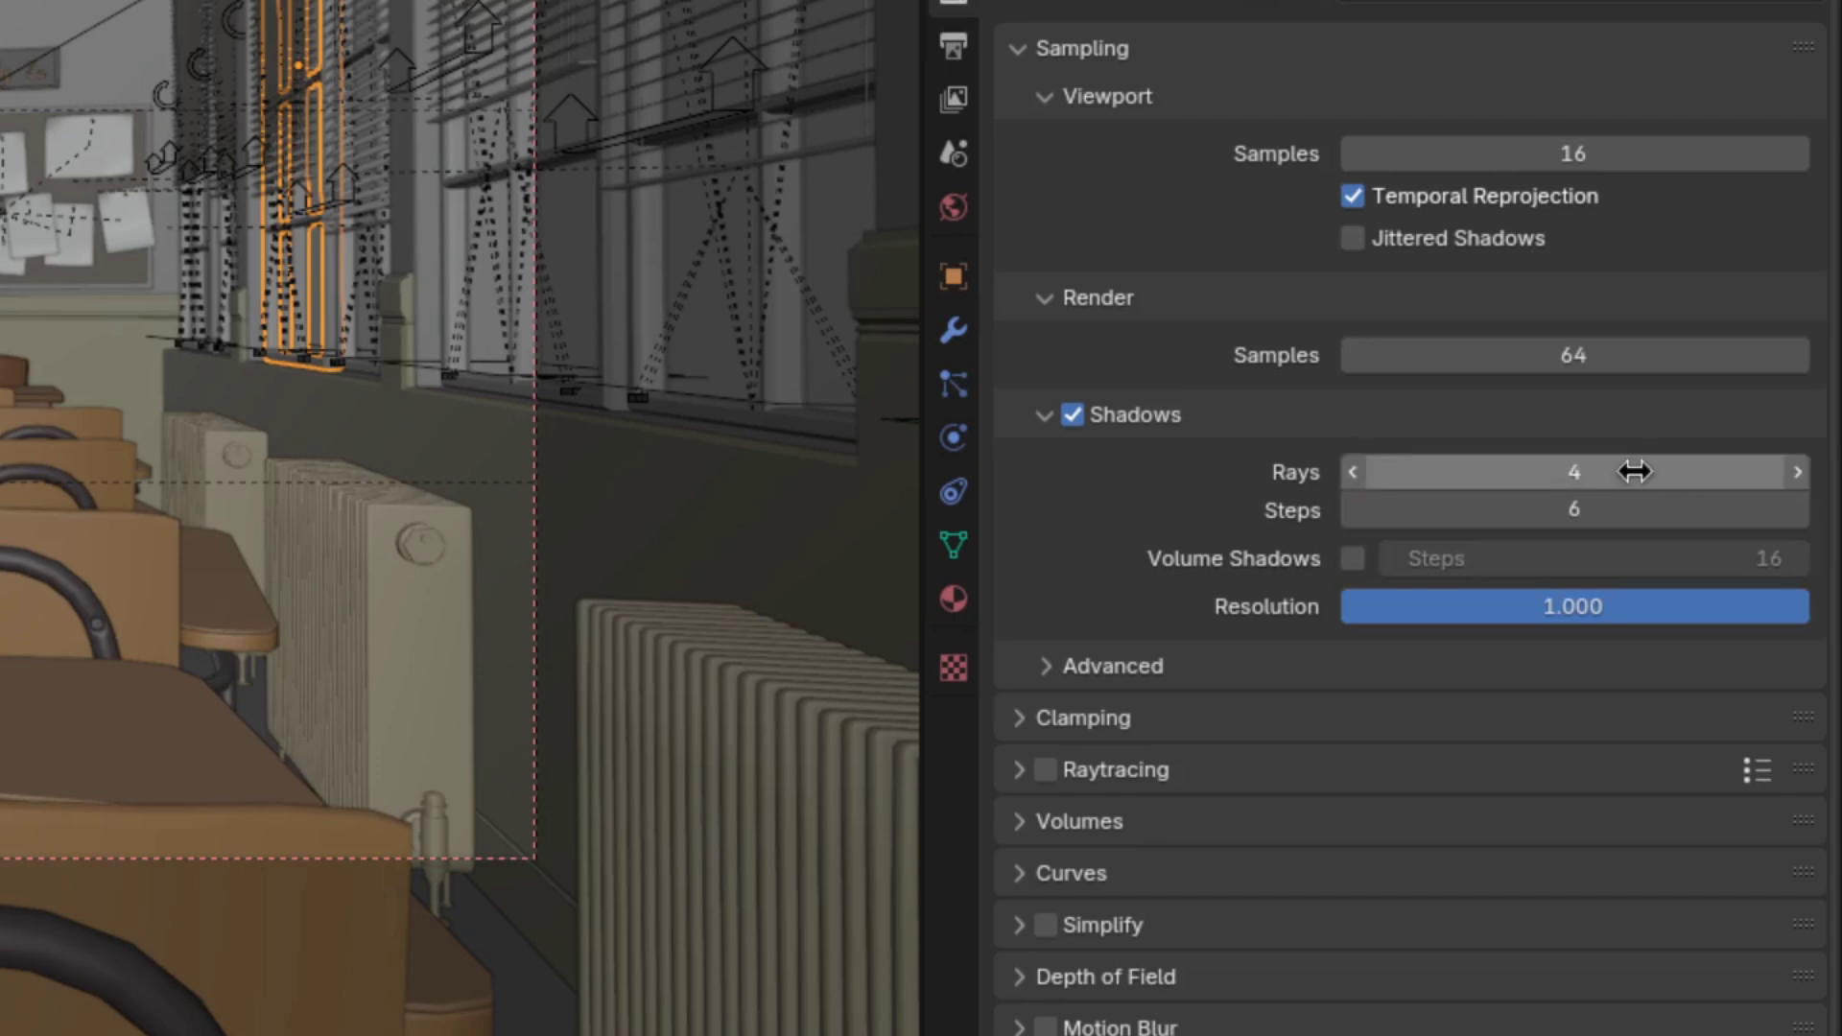
# - Enable Volume Shadows and Raytracing, with raytracing resolution 1:2 and Max Roughness 0.5
pyautogui.click(1352, 559)
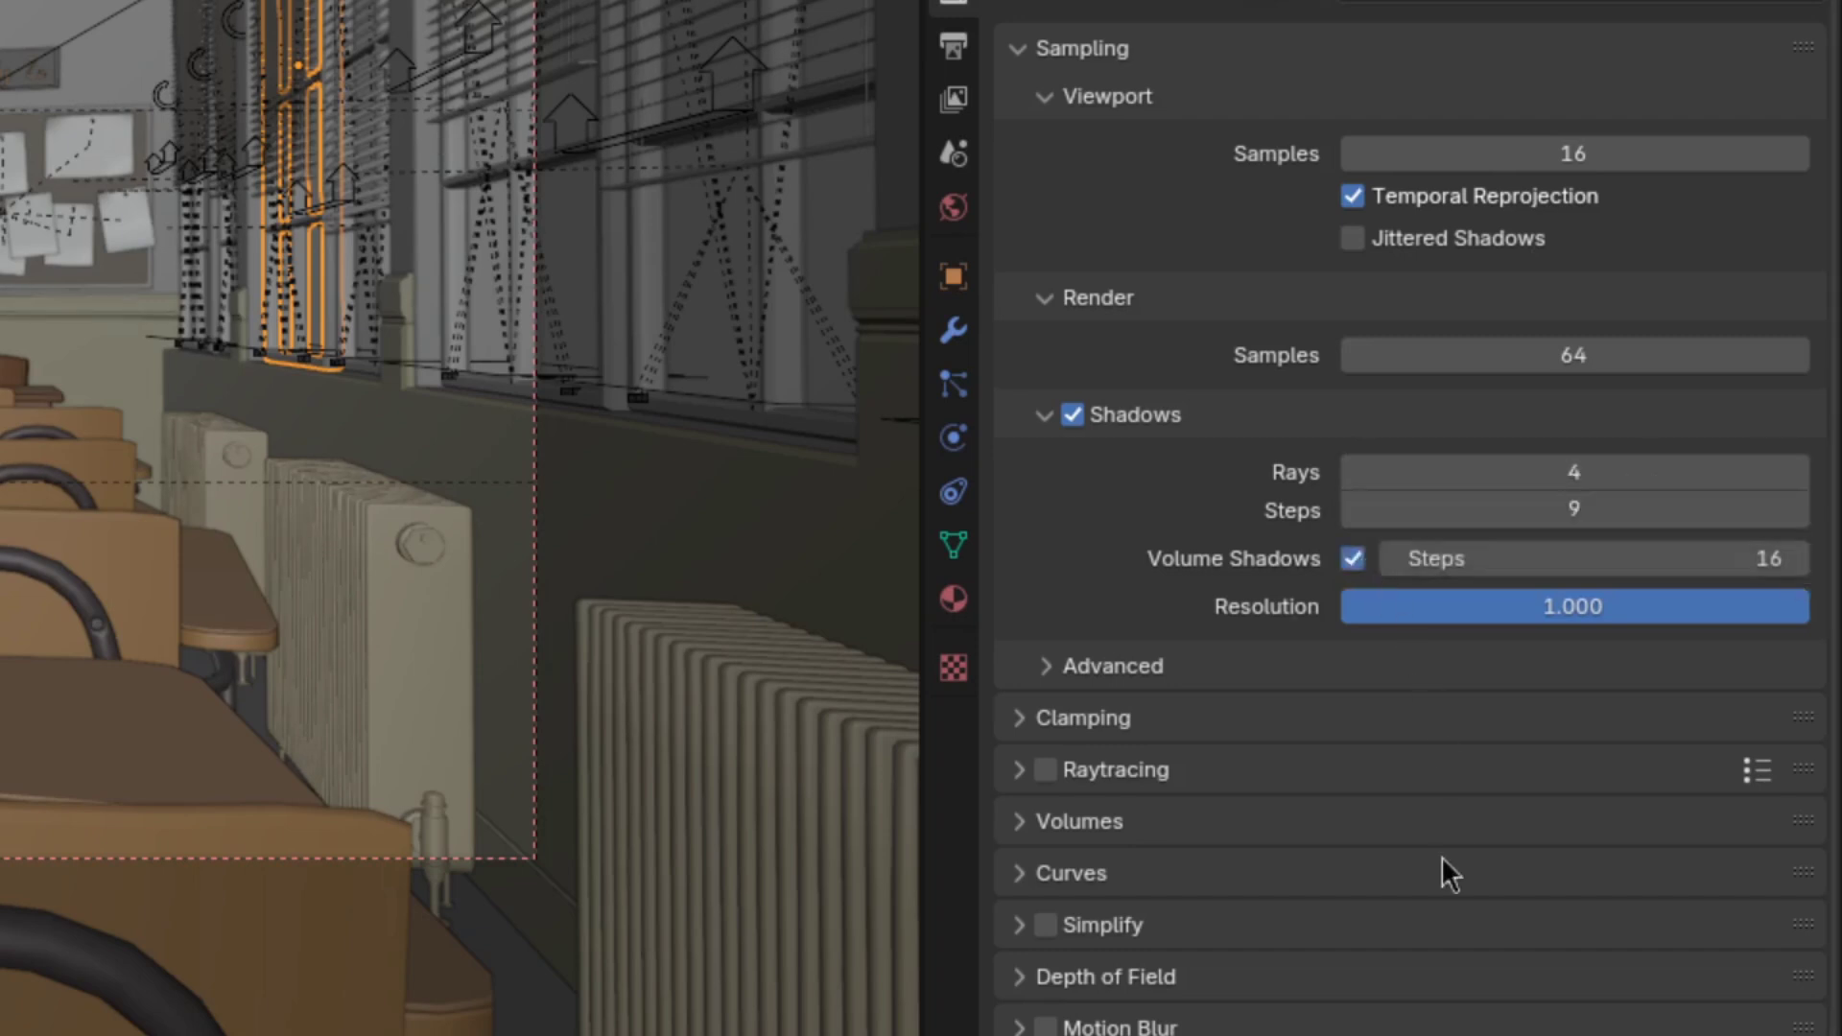
pyautogui.click(1044, 769)
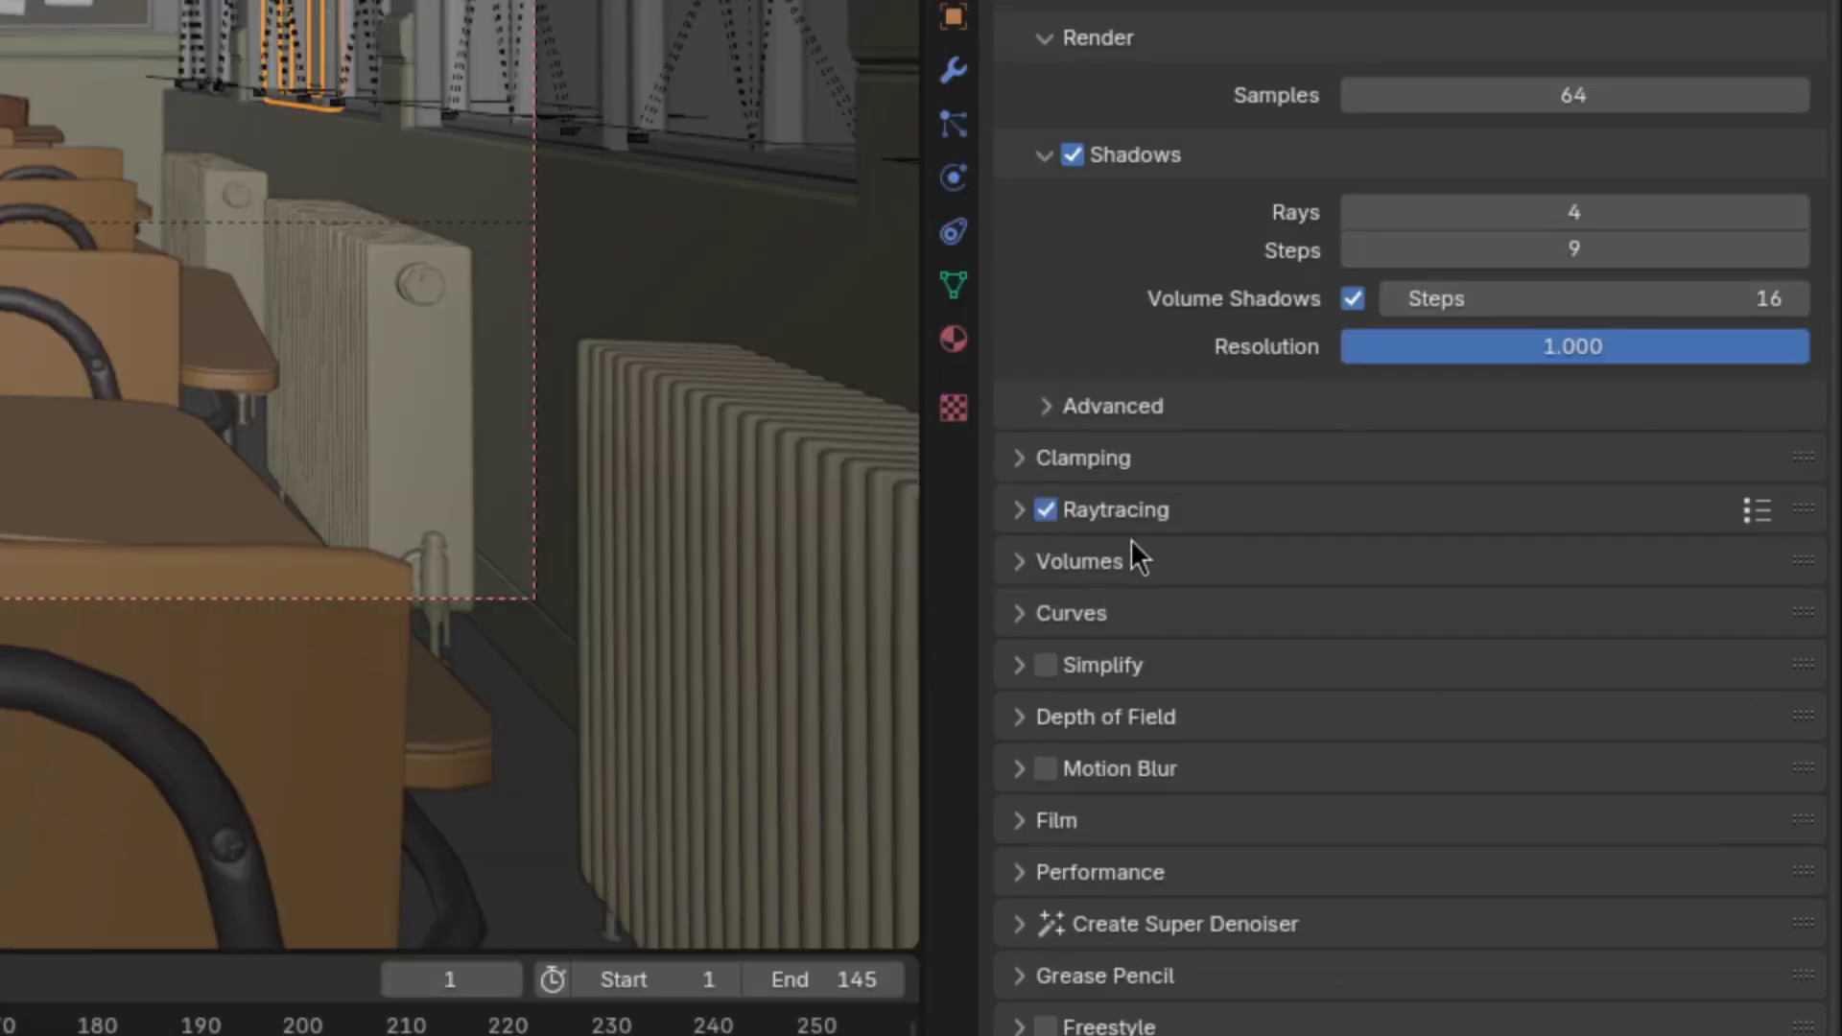
pyautogui.click(1131, 532)
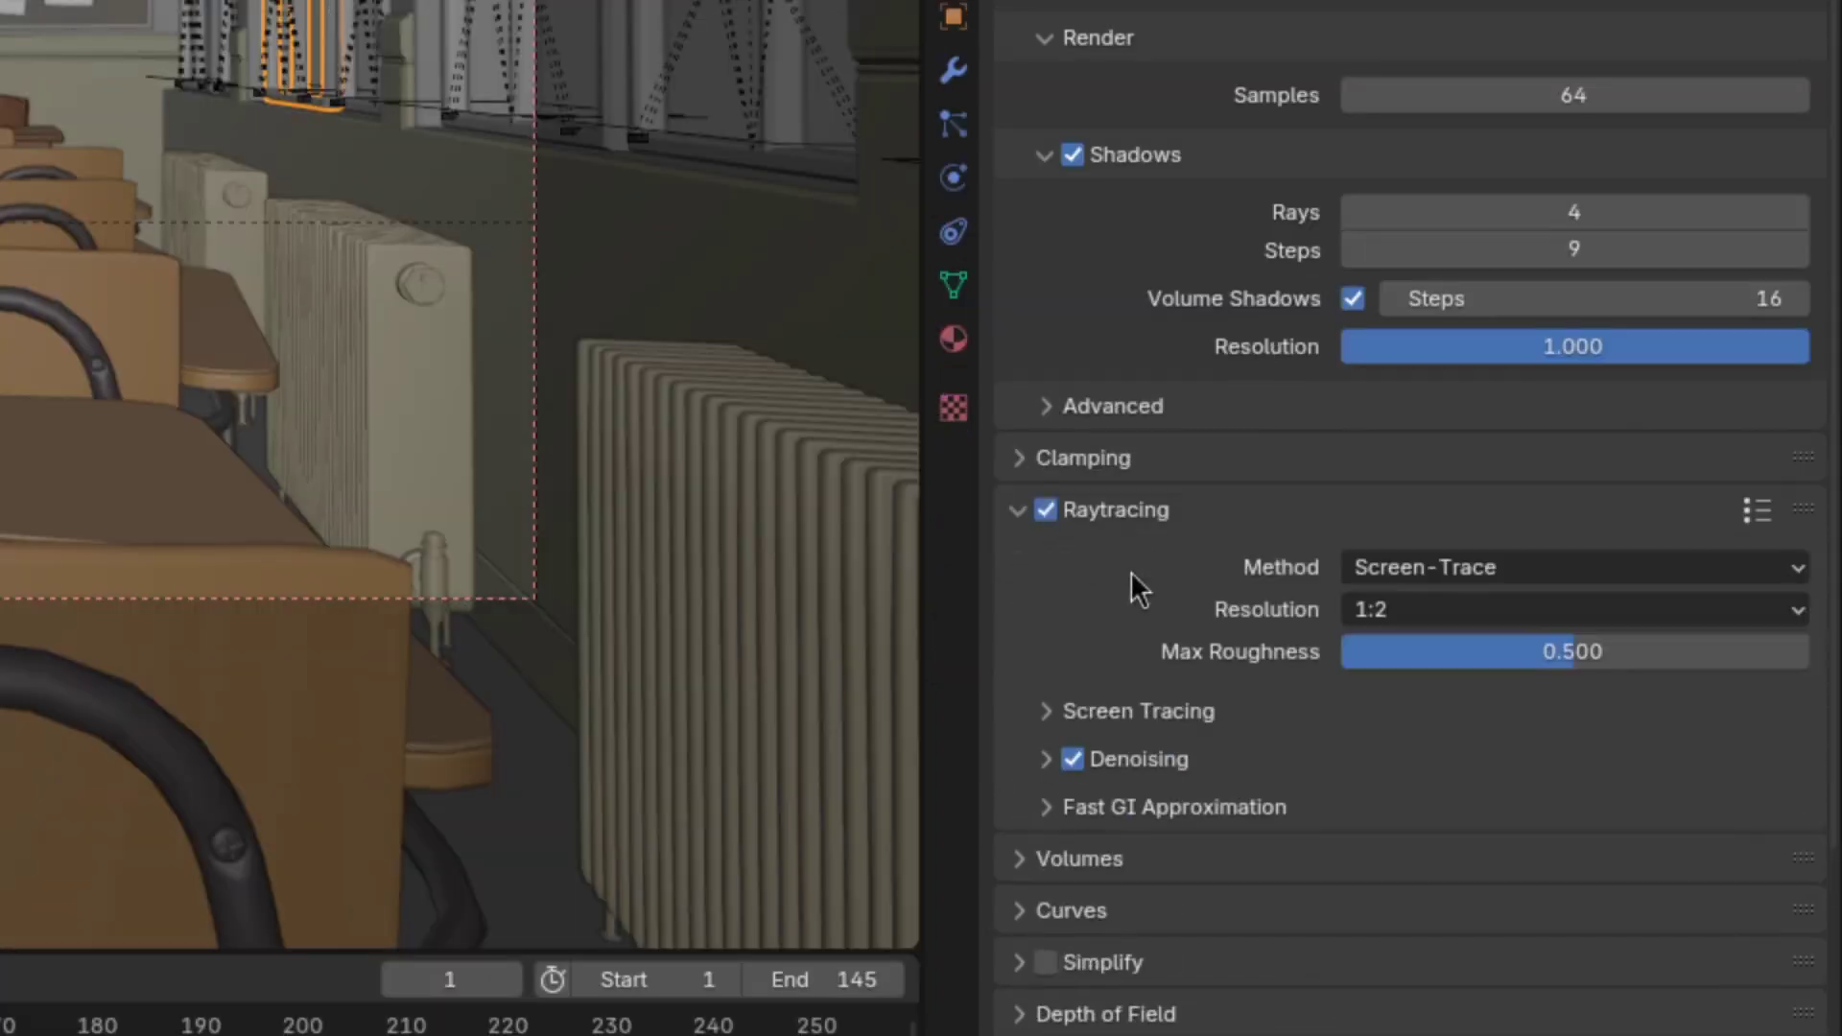
pyautogui.scroll(-5, 1567, 405)
pyautogui.click(1567, 404)
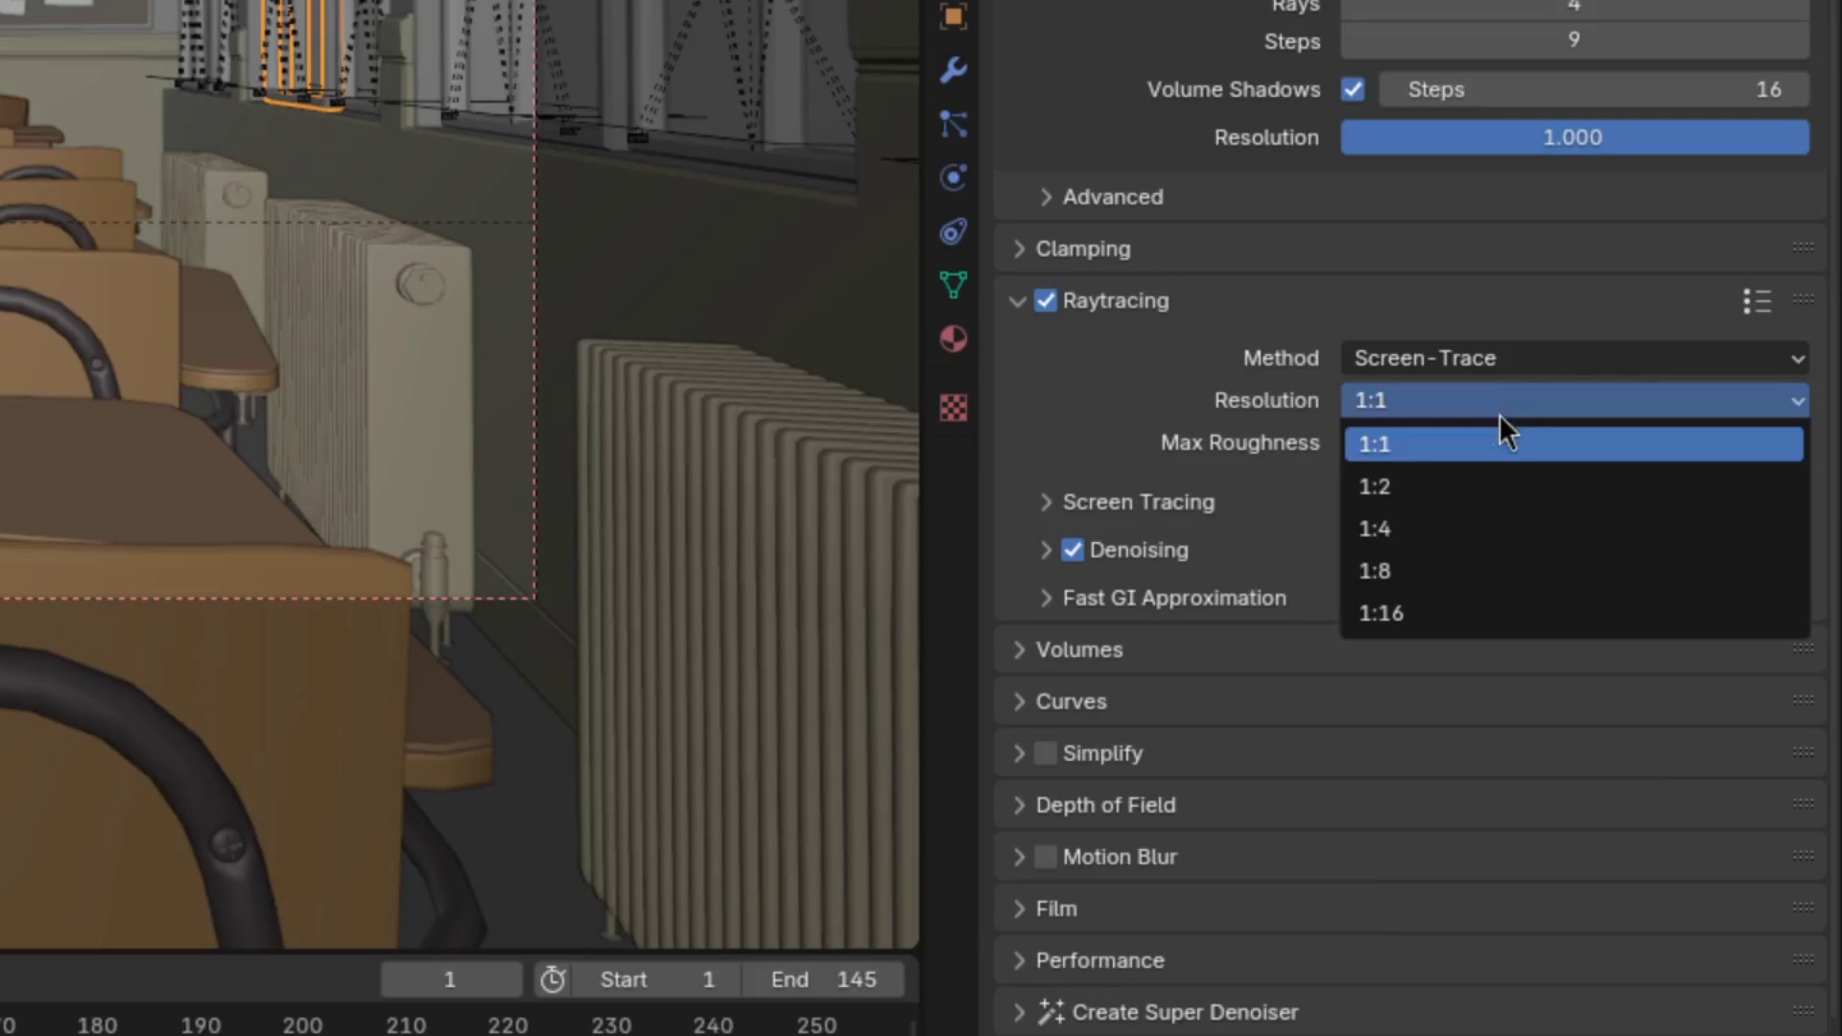
pyautogui.click(1436, 477)
pyautogui.write('.5')
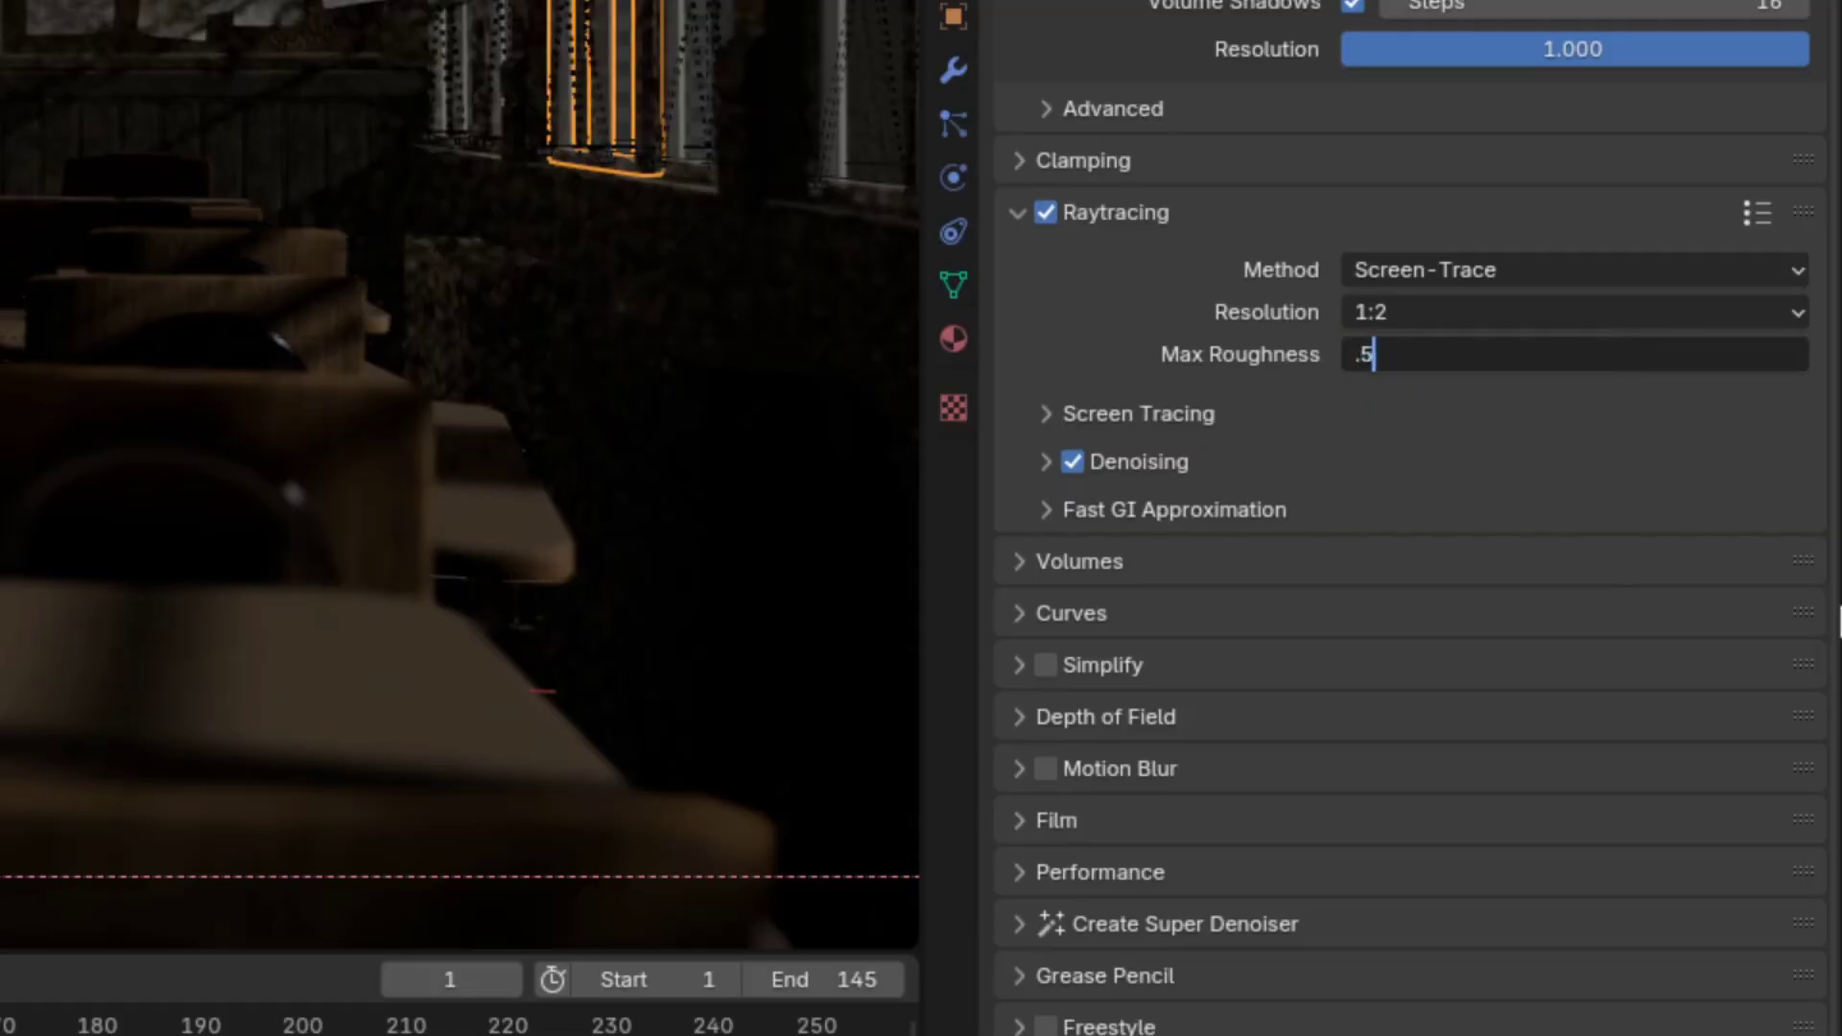
# - Set Screen Tracing Precision to 1.0 and Fast GI to 8 rays, 12 steps, precision 1.0
pyautogui.click(1190, 417)
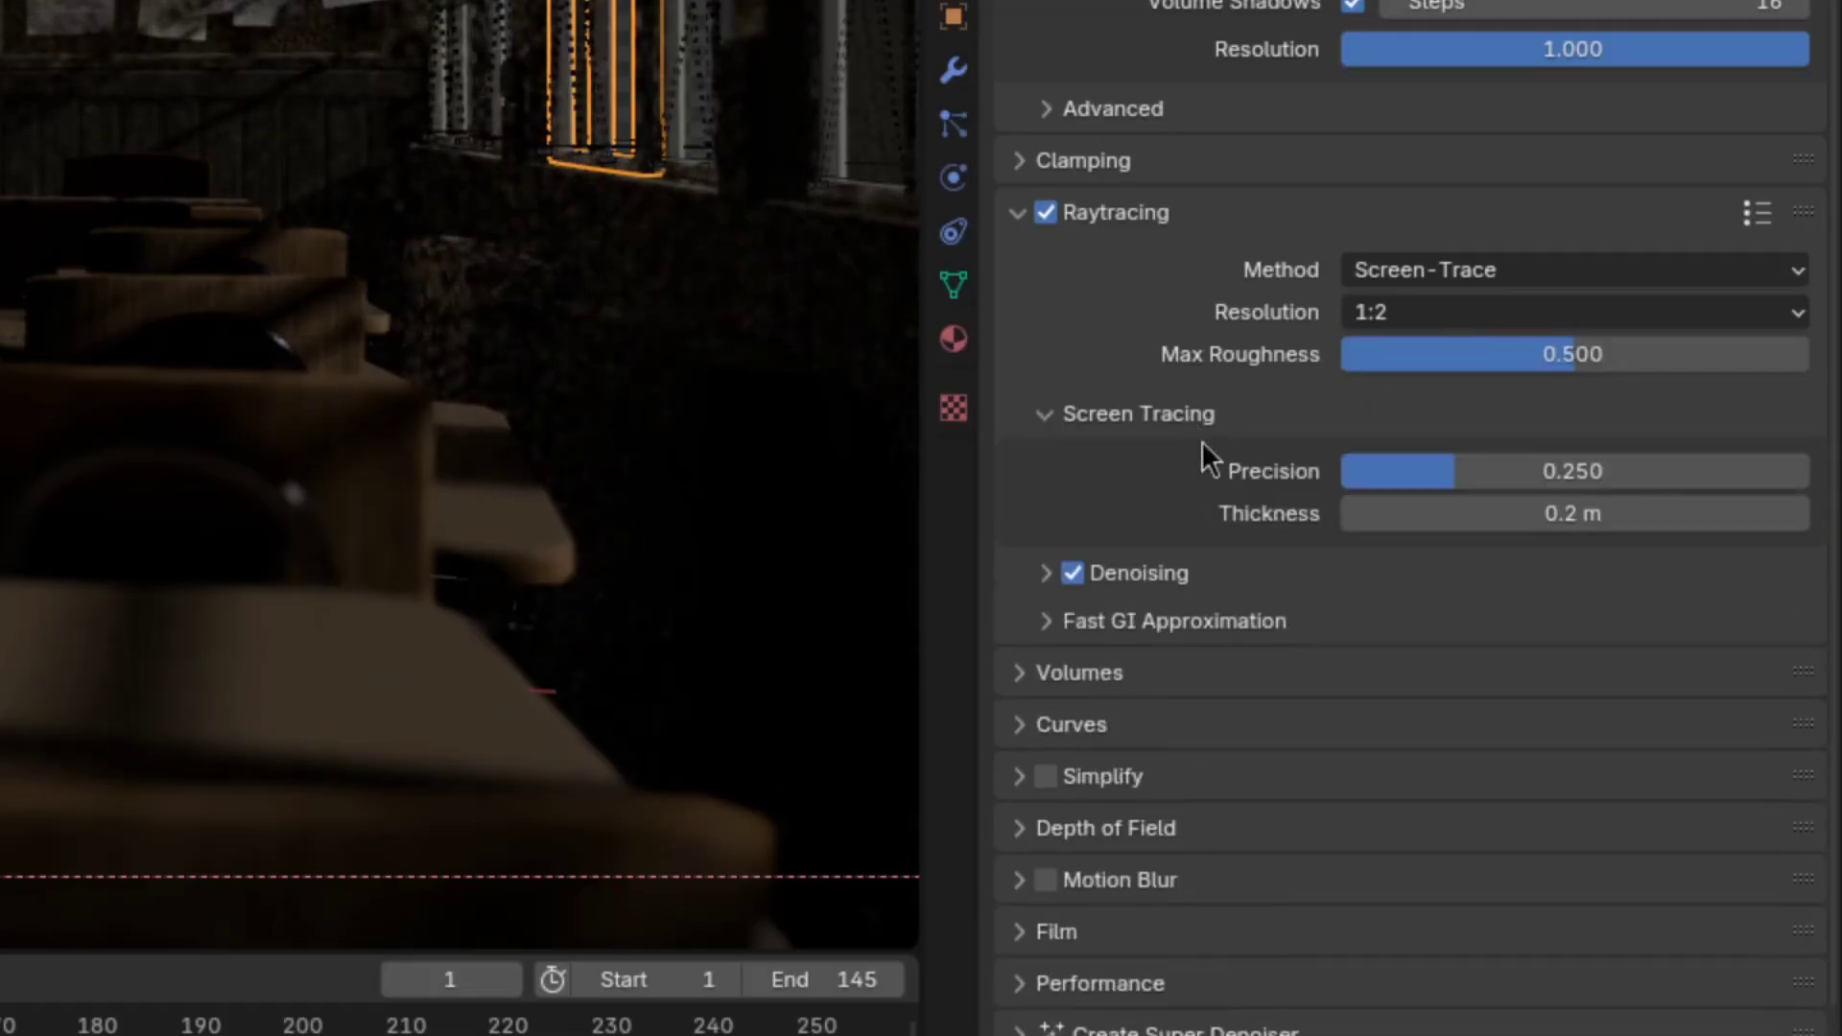
pyautogui.scroll(-2, 1420, 547)
pyautogui.moveTo(1420, 394); pyautogui.dragTo(1449, 394)
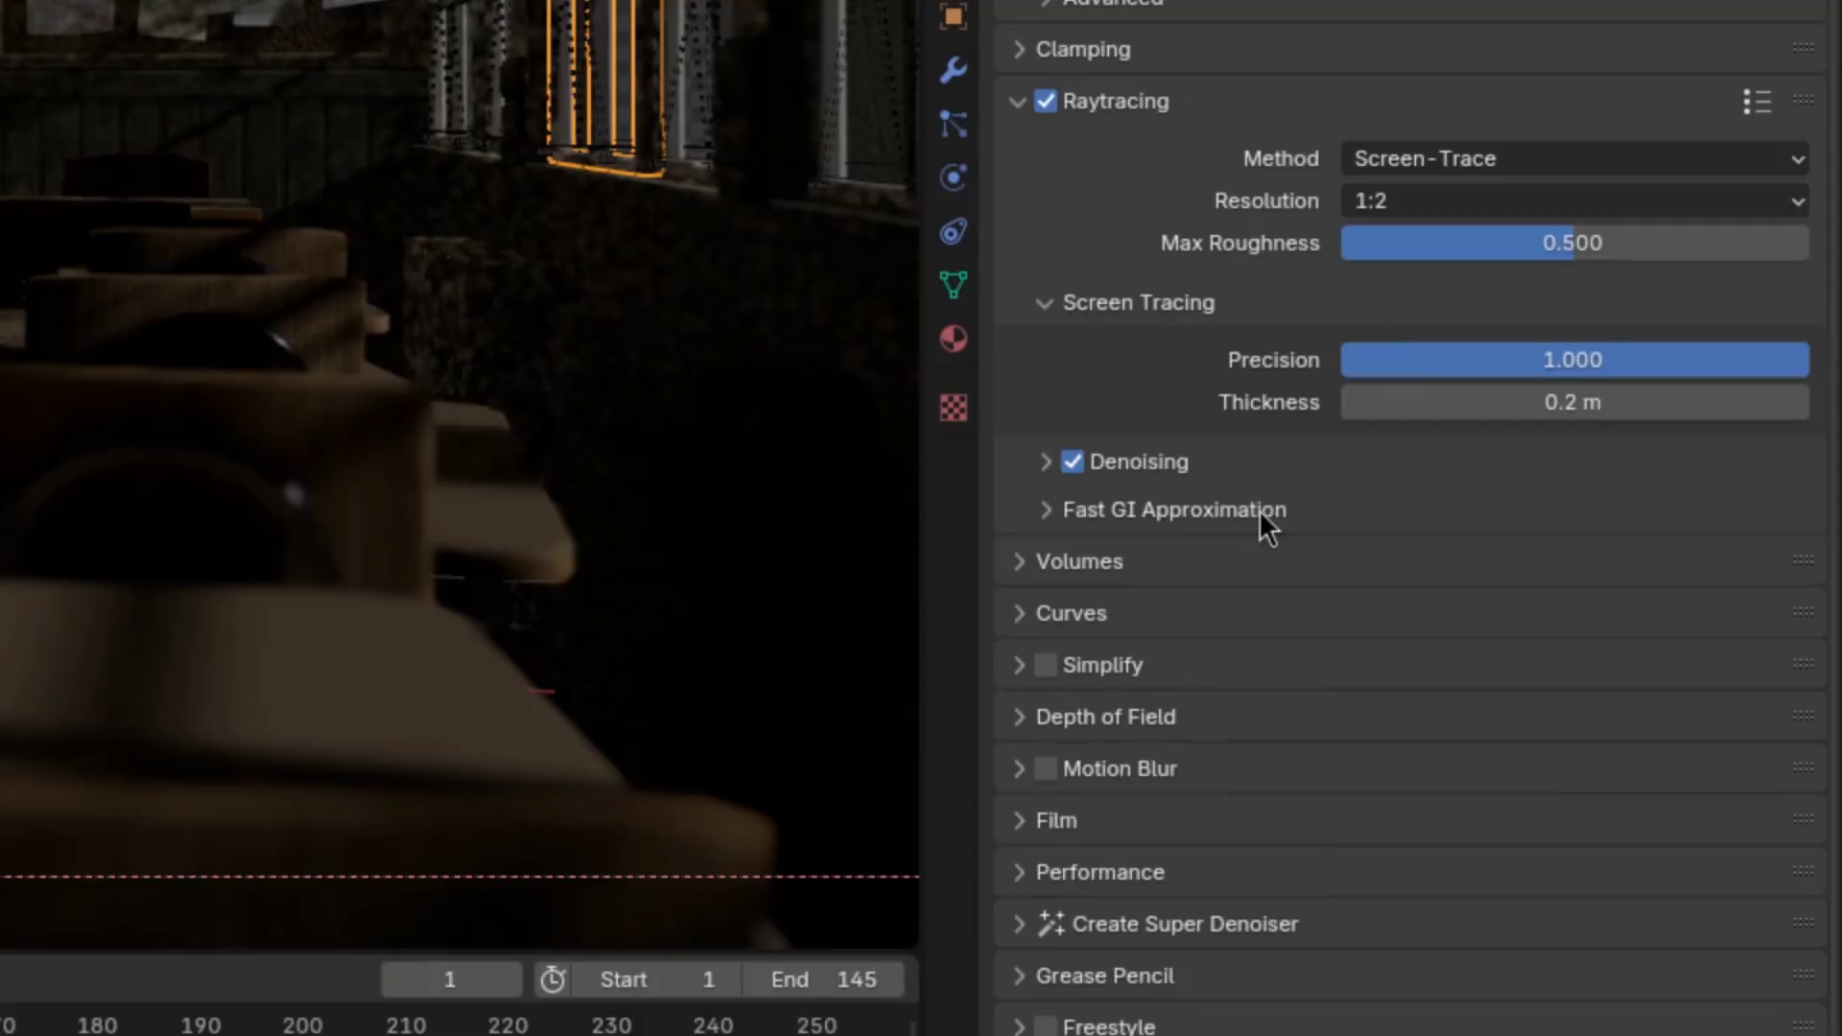
pyautogui.click(1263, 522)
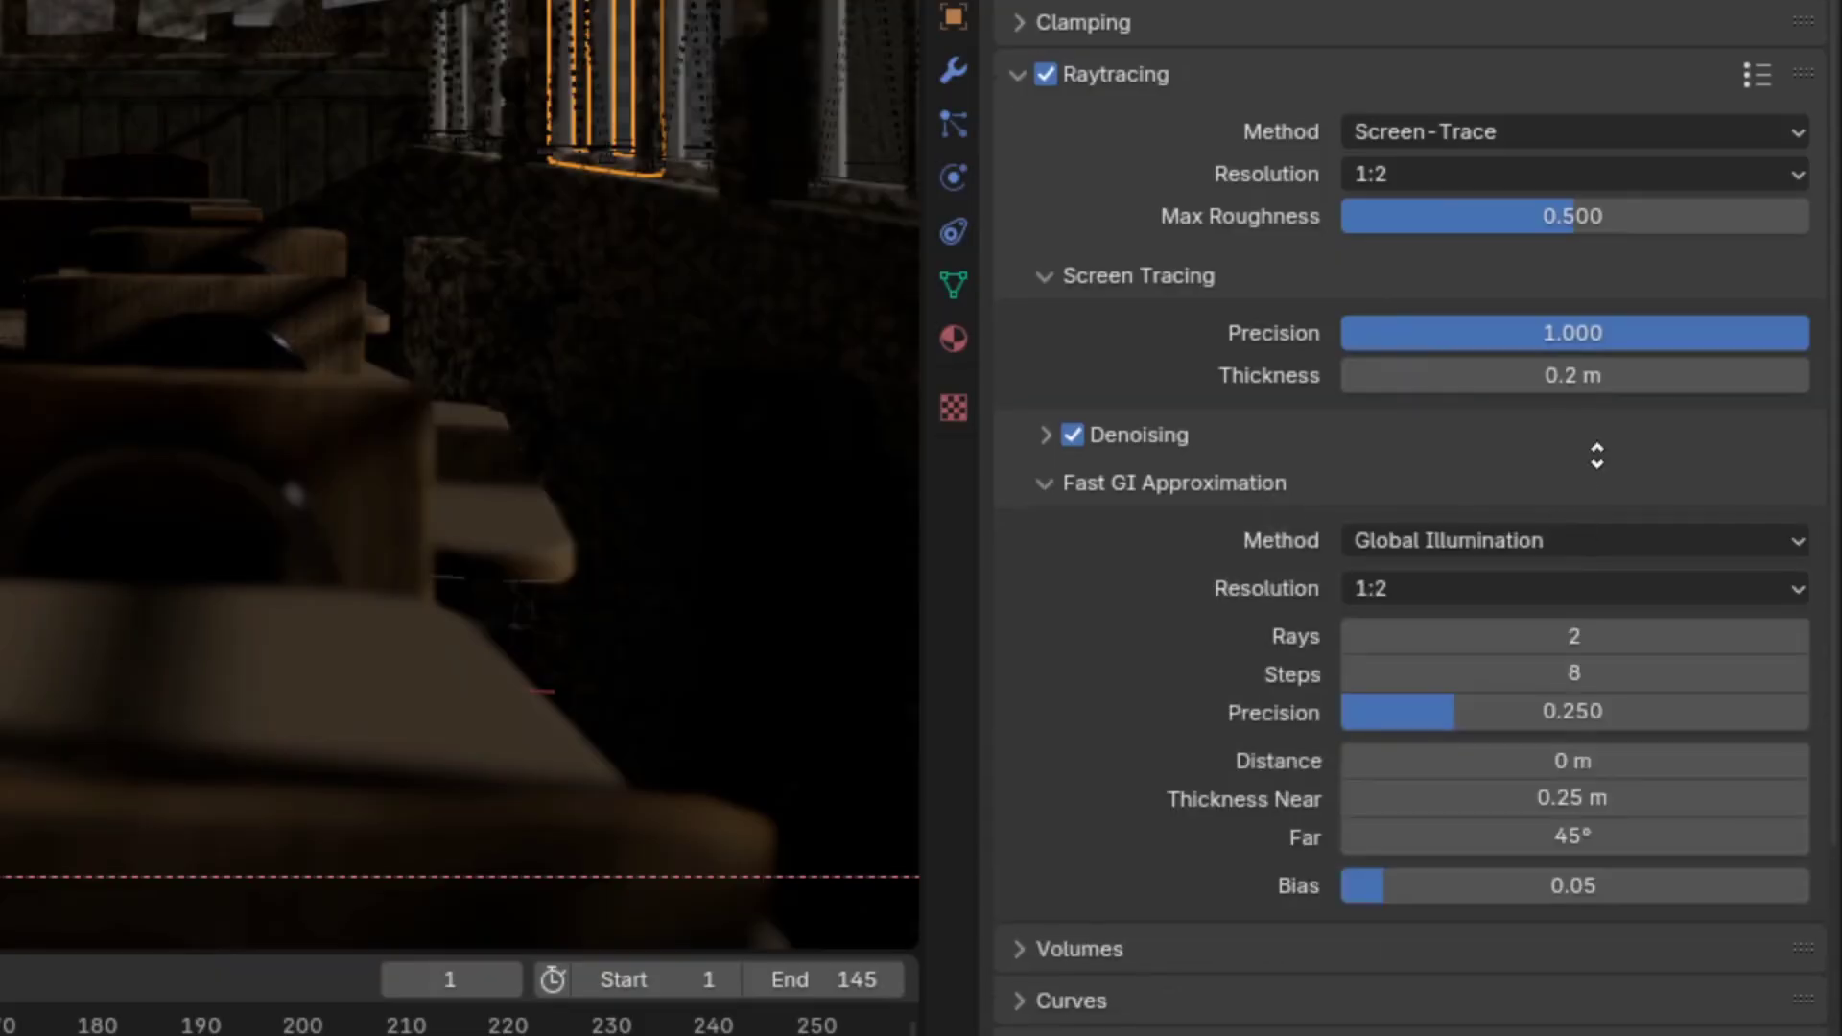
pyautogui.scroll(-5, 1630, 413)
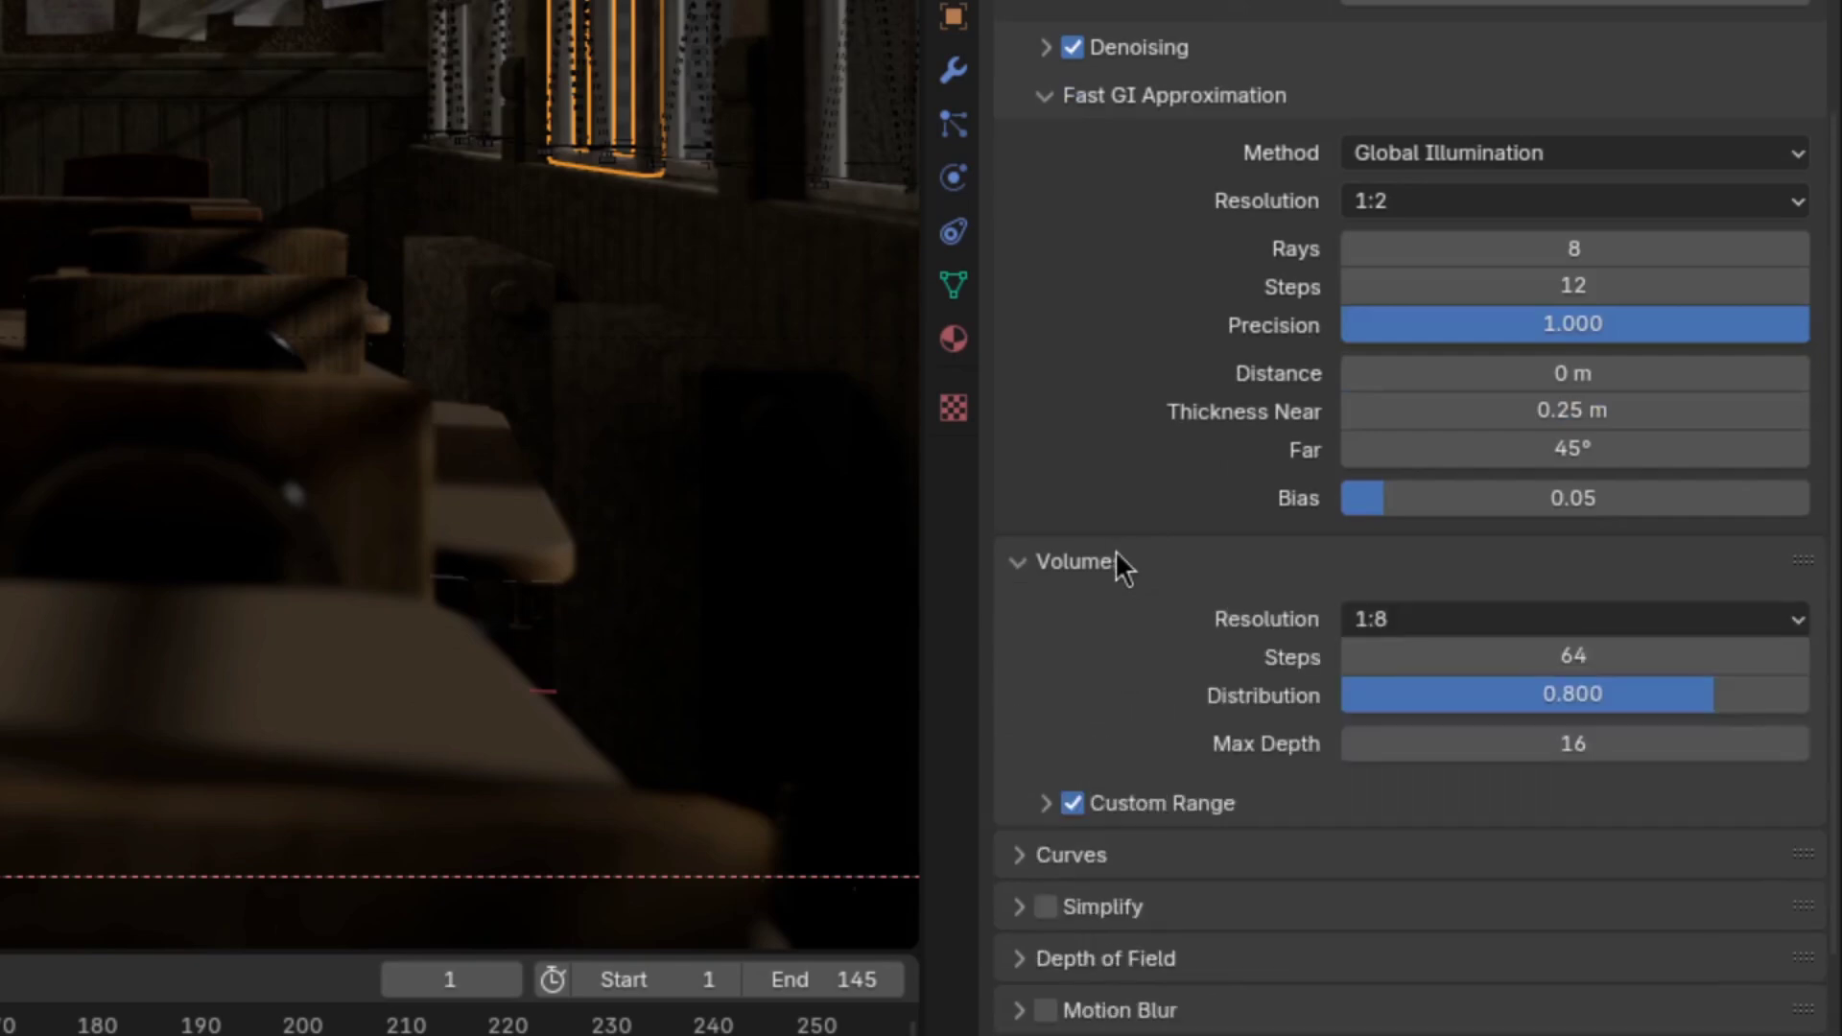
pyautogui.scroll(-1, 1282, 522)
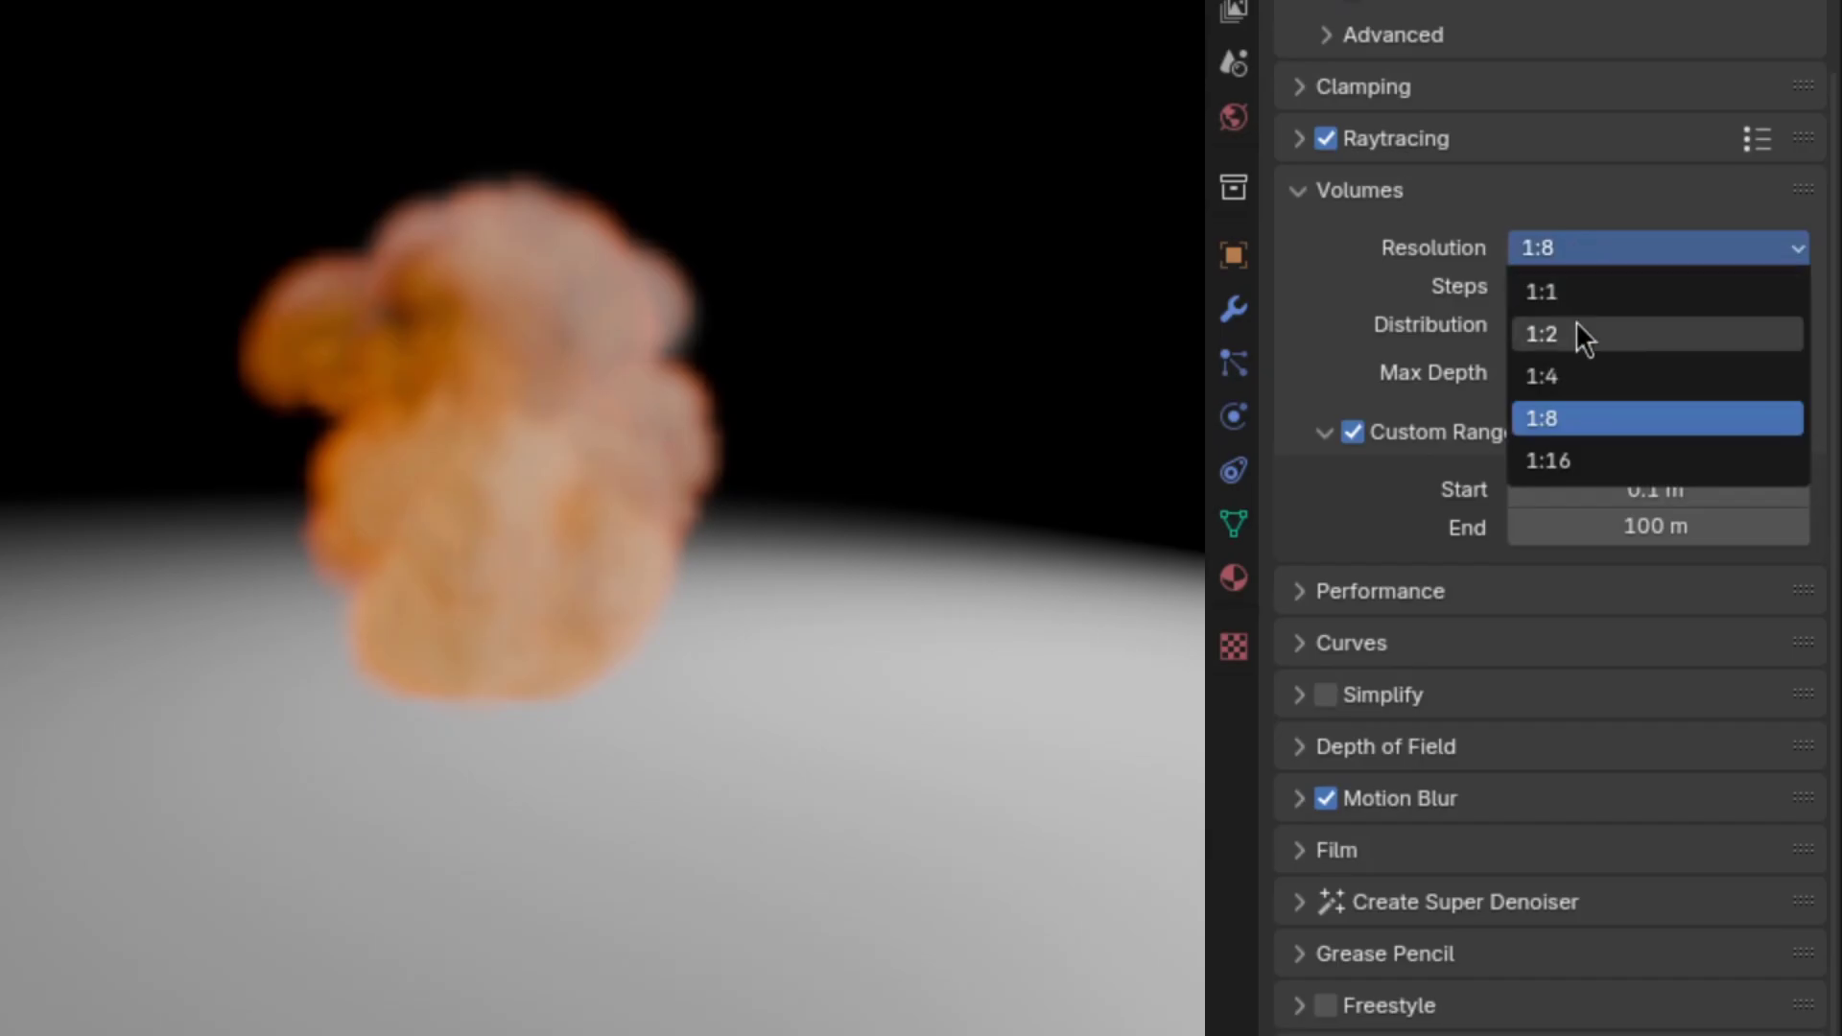
# - Set the volume resolution to 1:2, steps to 128, and Custom Range End to 4.2 m
pyautogui.click(1578, 336)
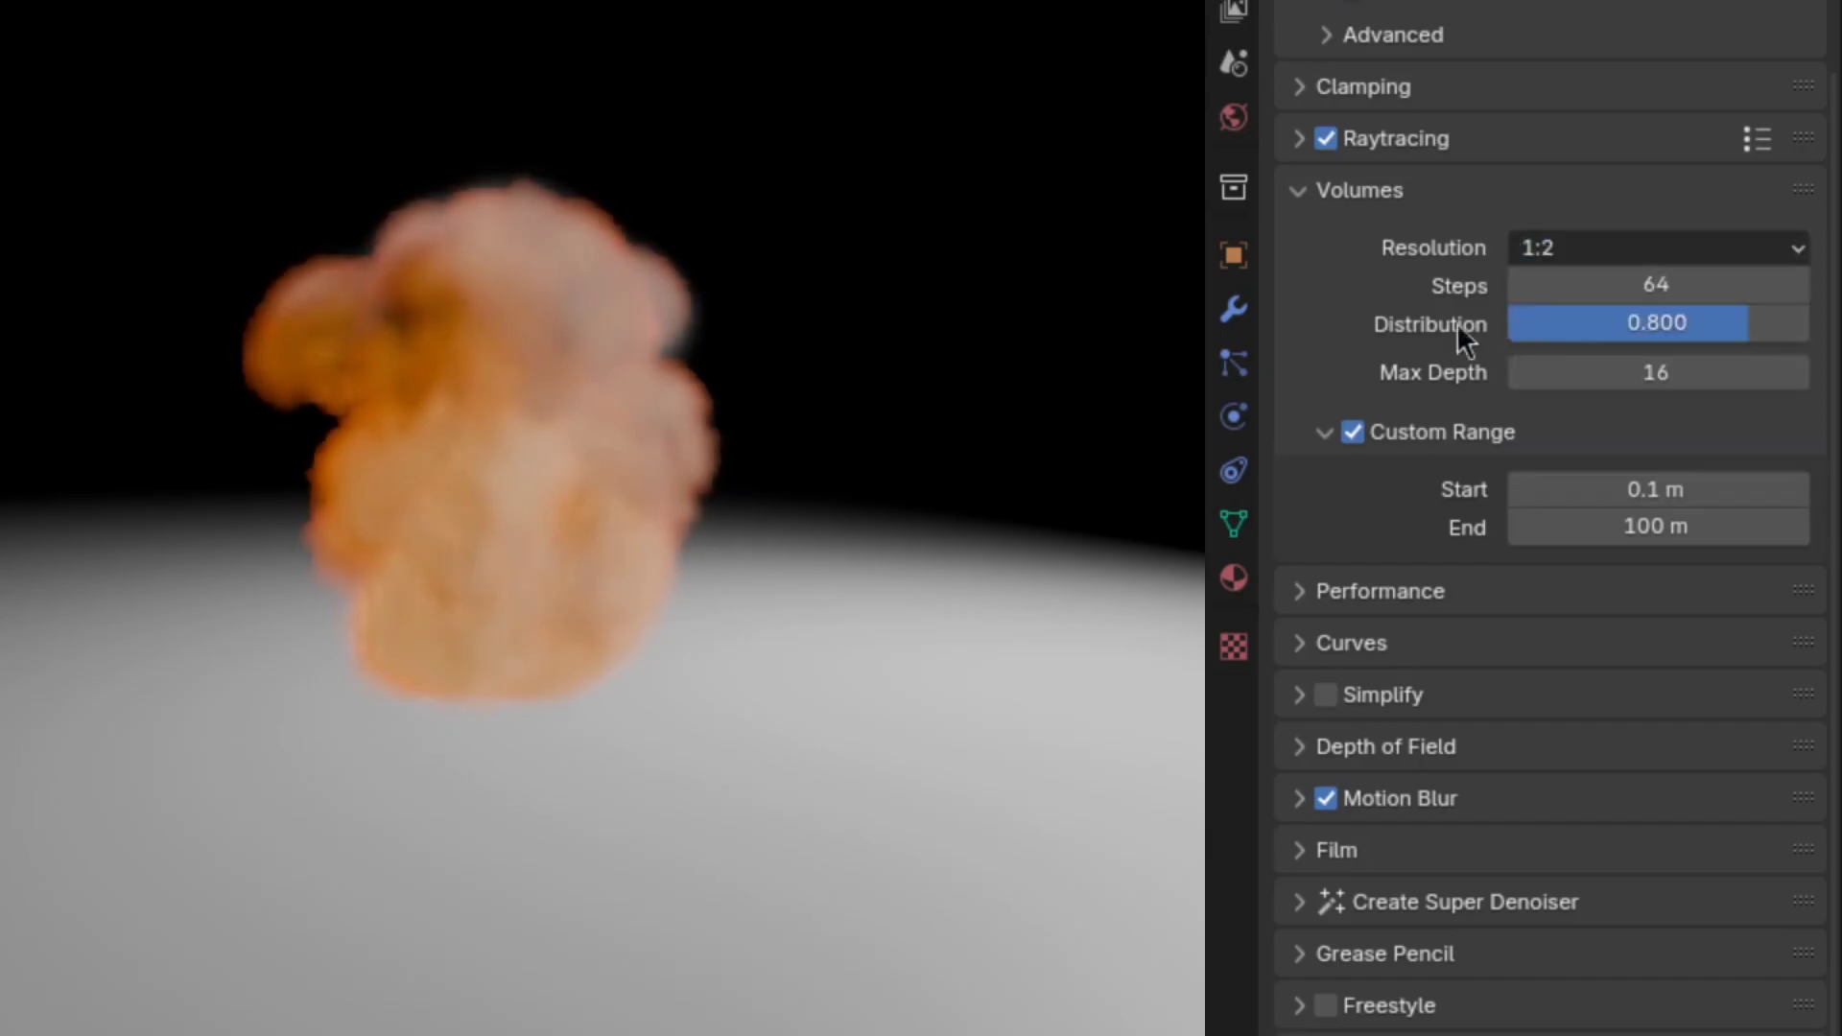
pyautogui.click(1755, 285)
pyautogui.write('128')
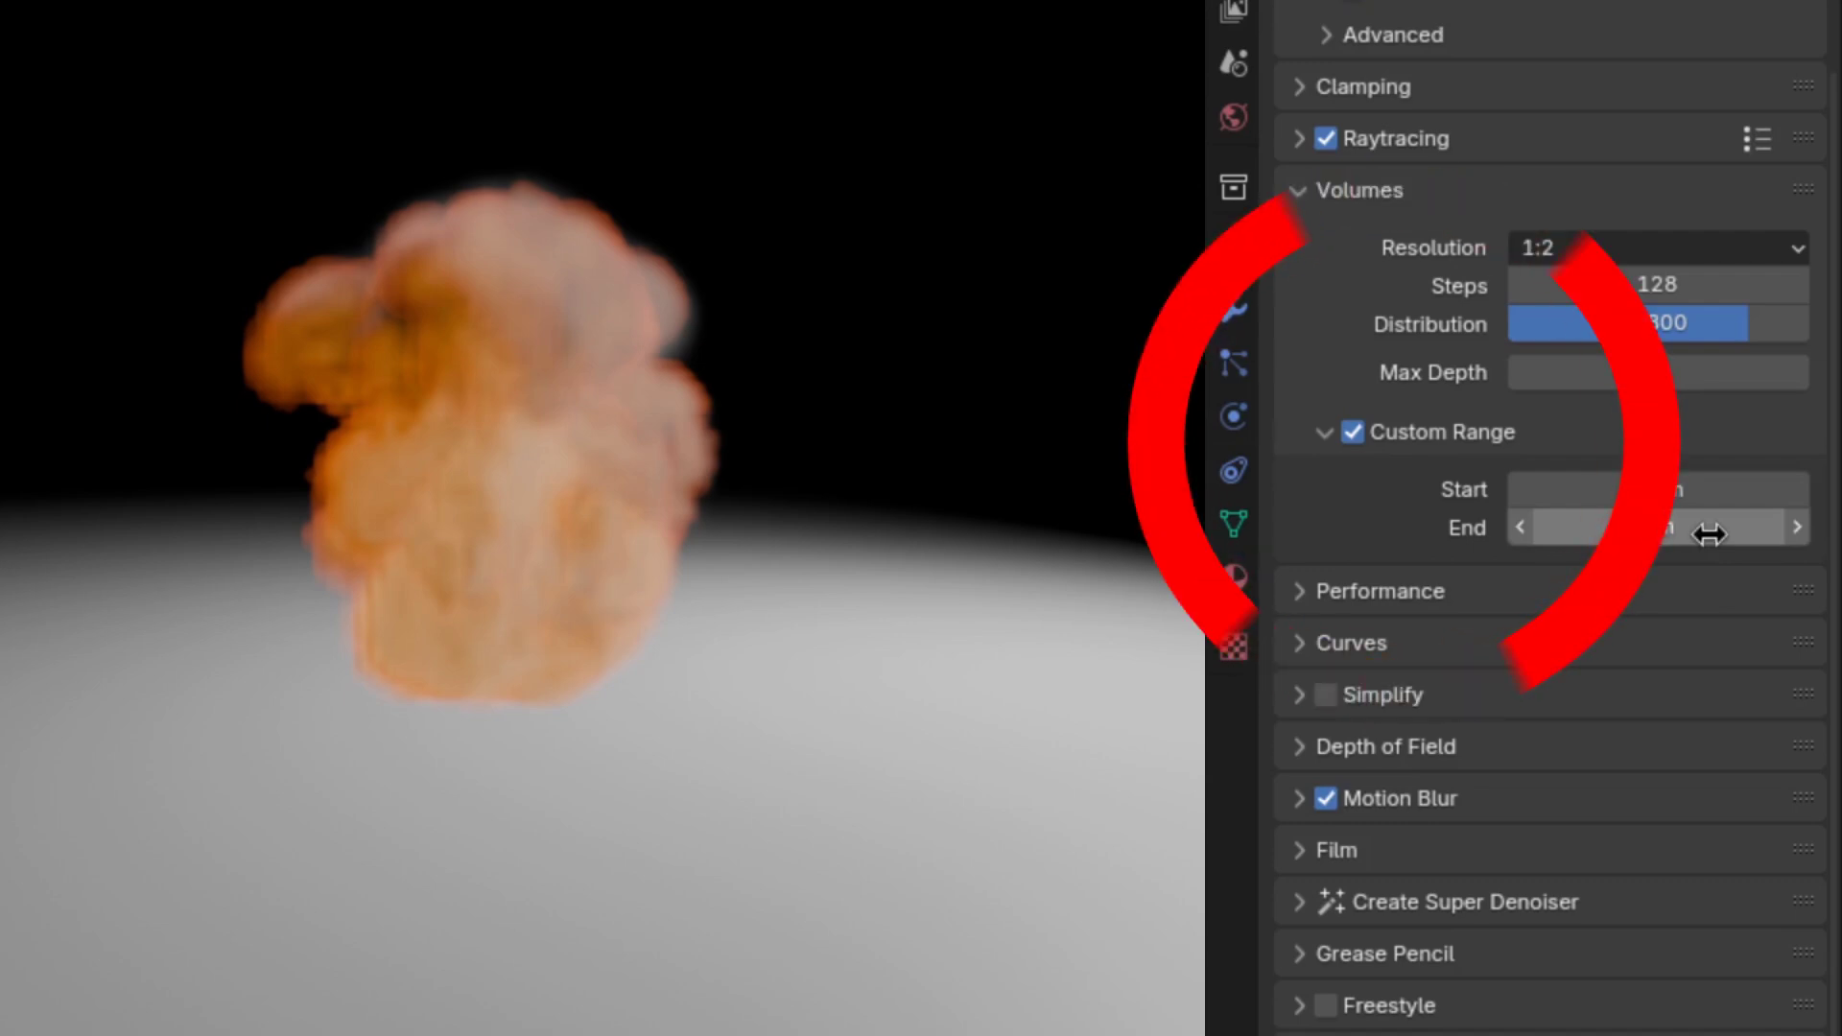
pyautogui.moveTo(1678, 537); pyautogui.dragTo(1625, 573)
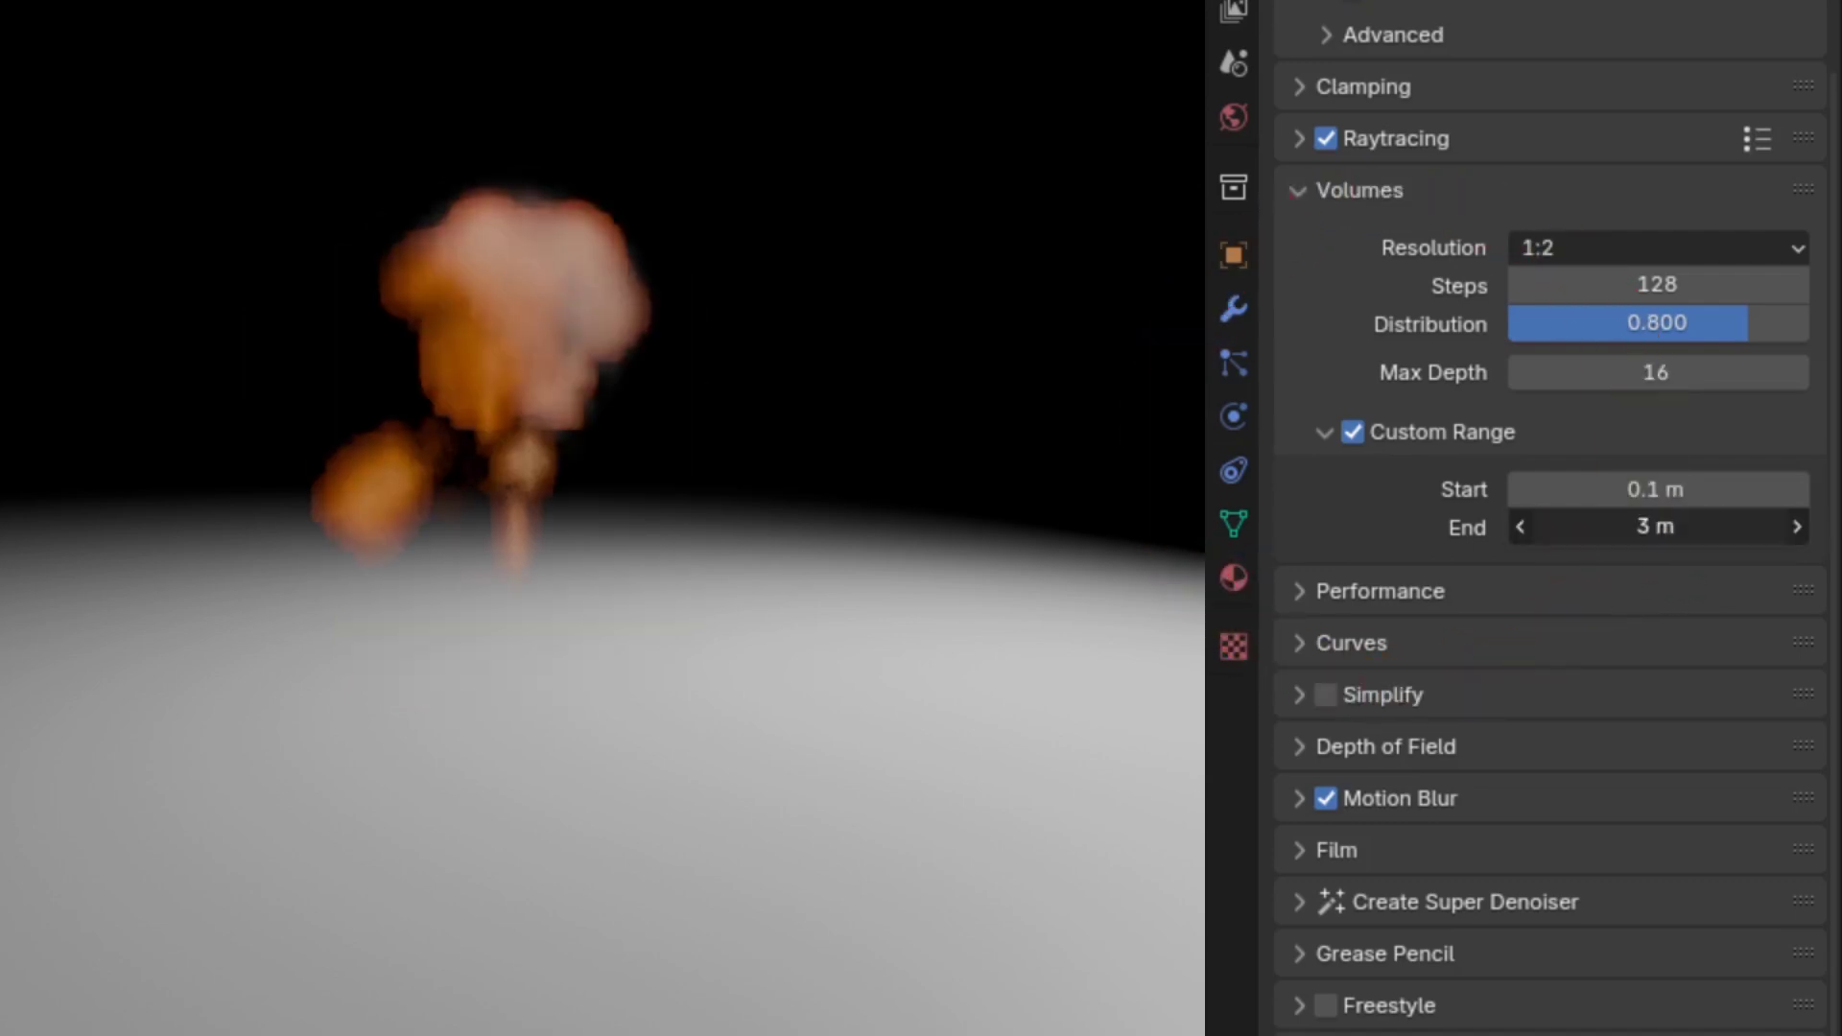
pyautogui.moveTo(1654, 527); pyautogui.dragTo(1693, 527)
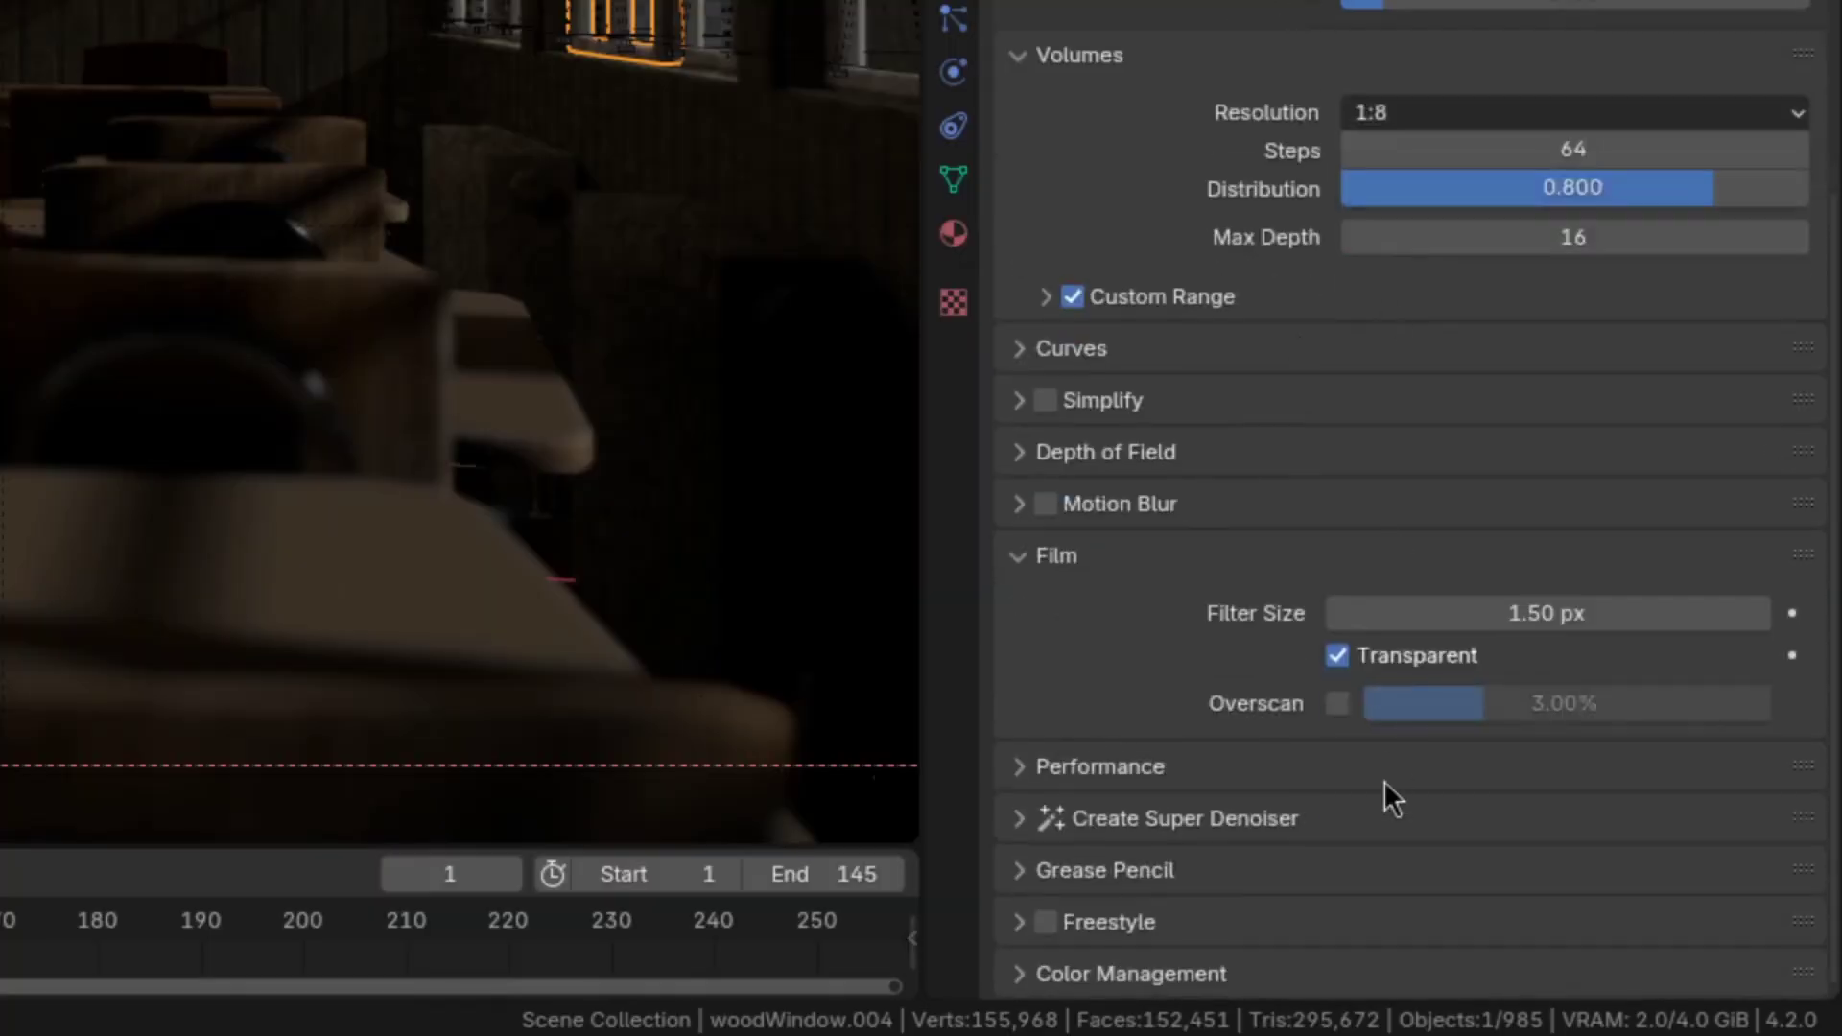
# - Enable film Overscan at 40% and scroll through the remaining render settings
pyautogui.click(1335, 710)
pyautogui.click(1535, 703)
pyautogui.write('40')
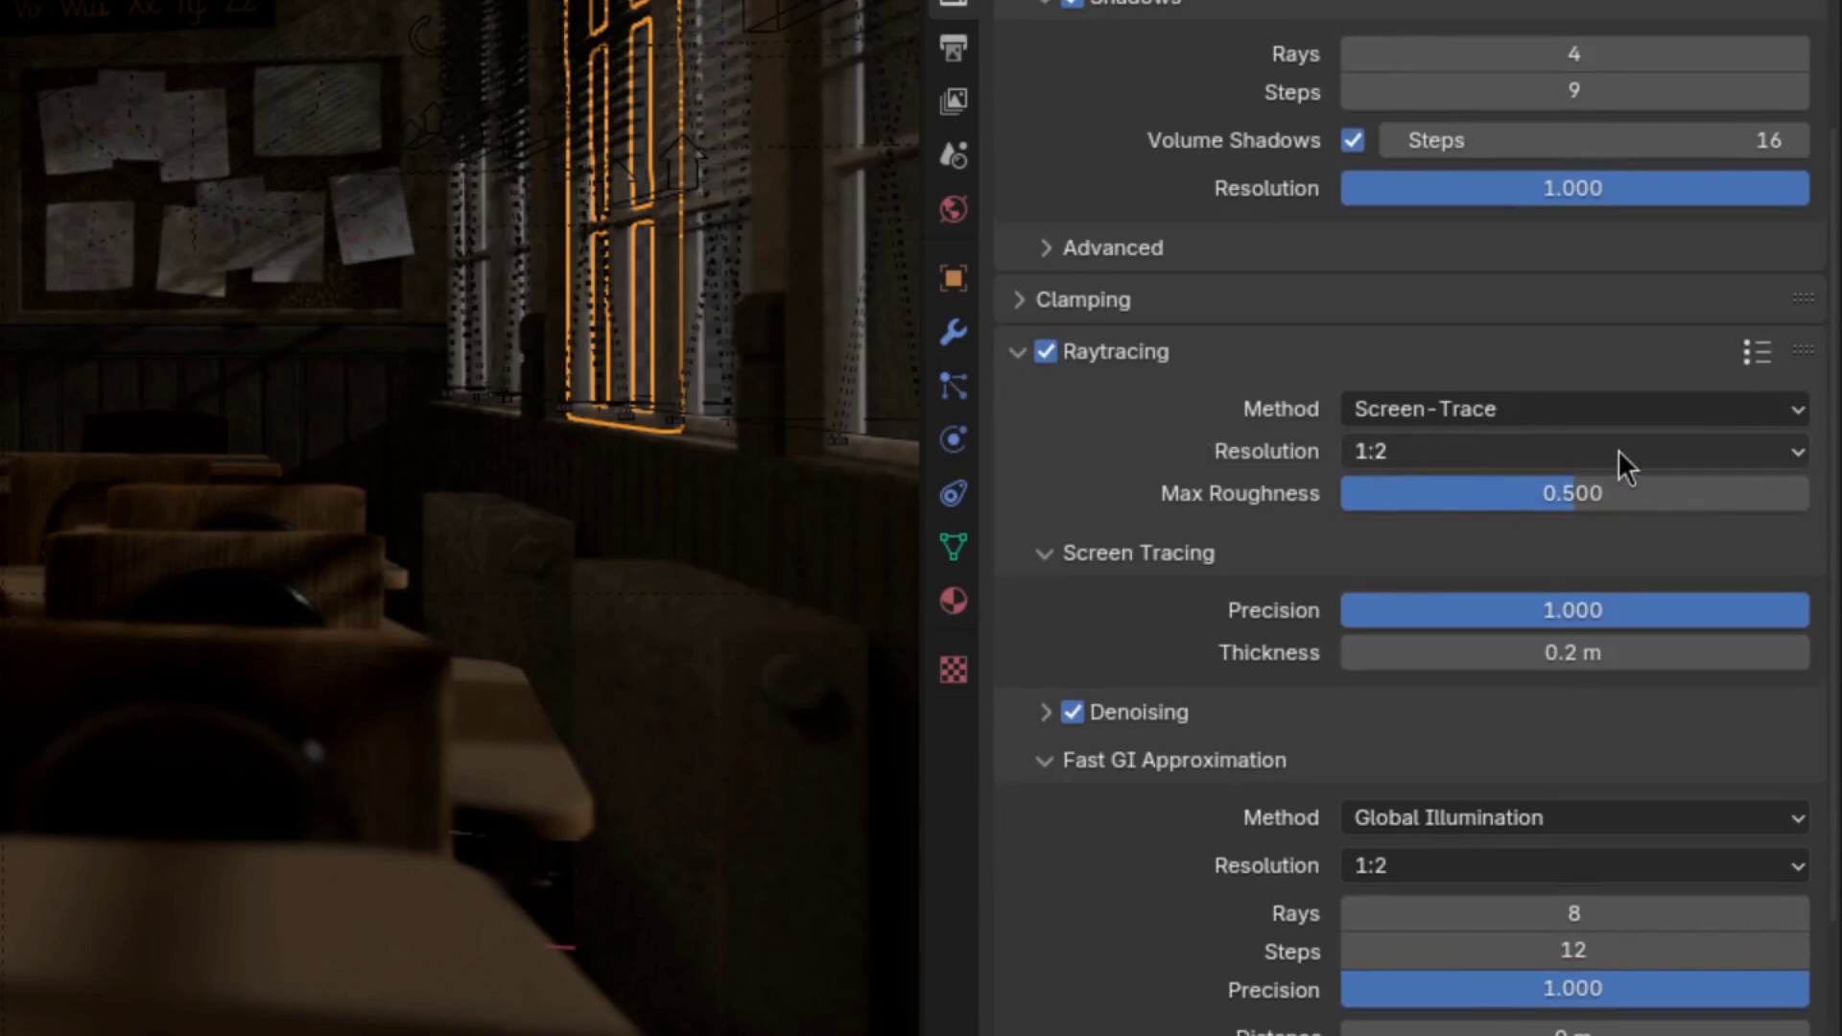
pyautogui.scroll(-10, 1040, 424)
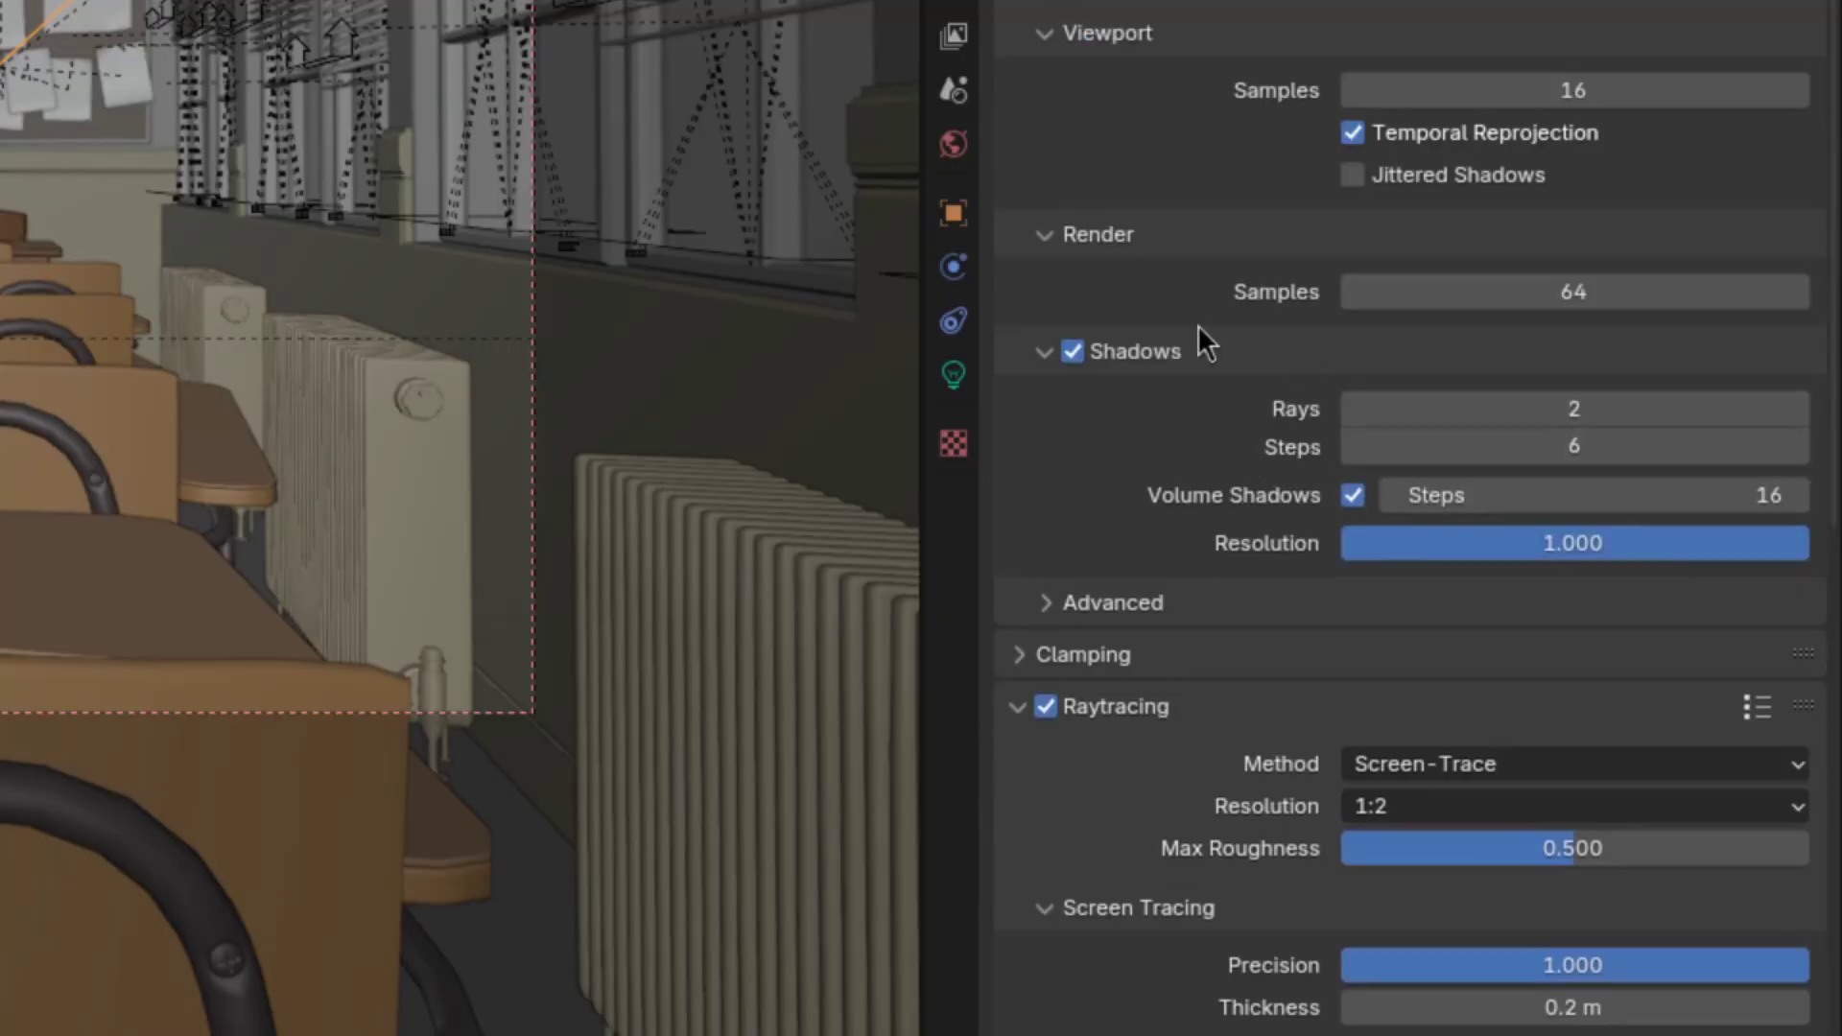
pyautogui.scroll(-10, 1180, 373)
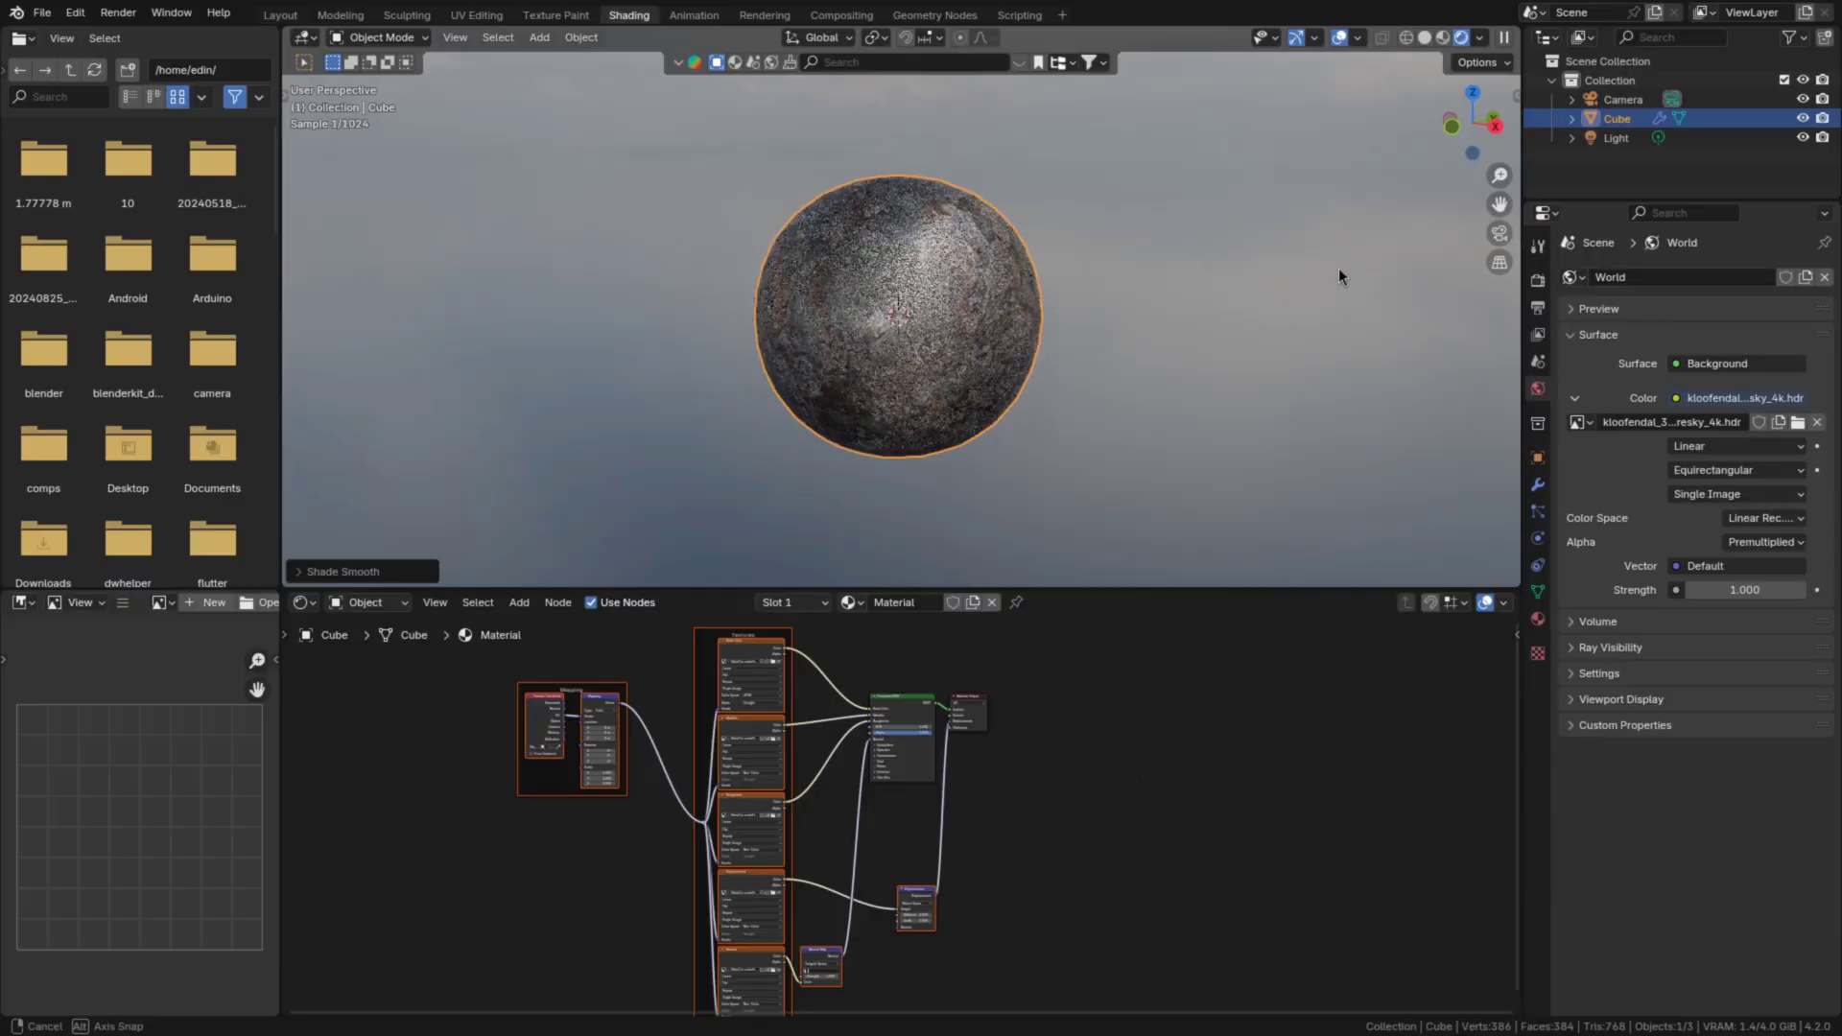
# - Orbit around the textured sphere and switch the render engine from Cycles to EEVEE
pyautogui.moveTo(1339, 276); pyautogui.dragTo(1126, 284, button='middle')
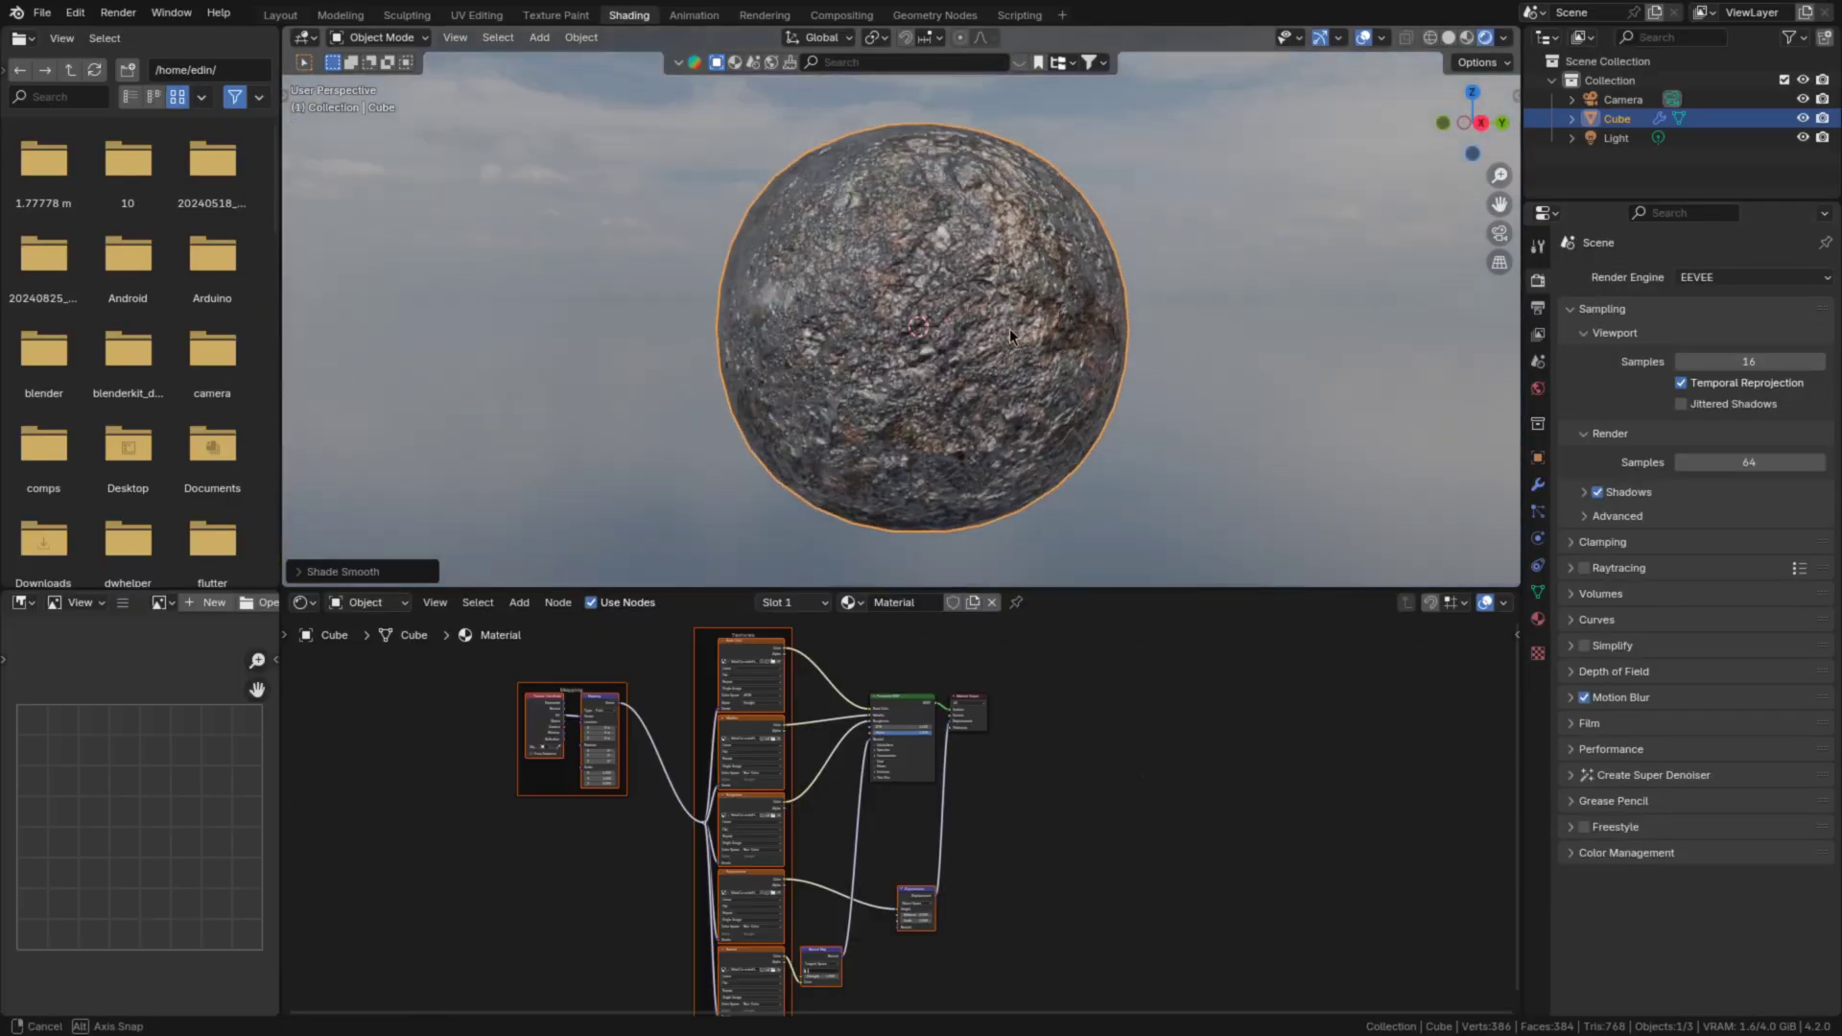
pyautogui.moveTo(1009, 328); pyautogui.dragTo(938, 322, button='middle')
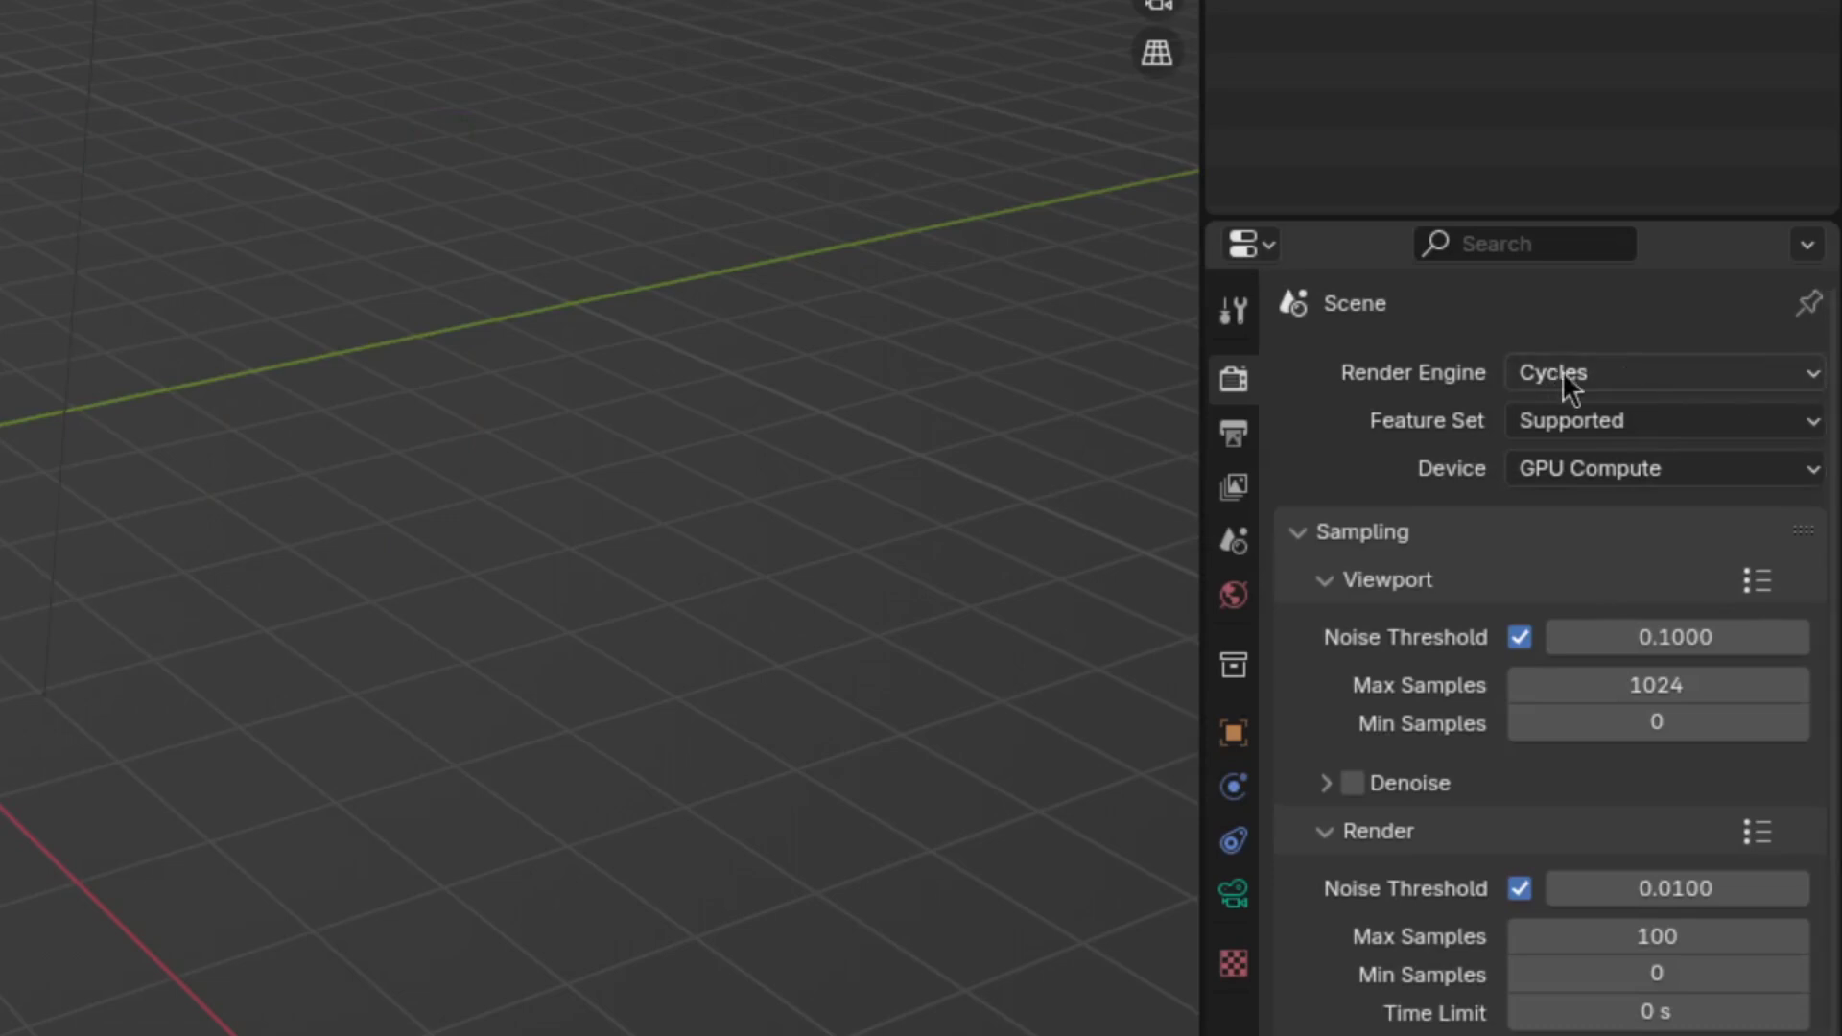
pyautogui.click(1561, 371)
pyautogui.click(1554, 378)
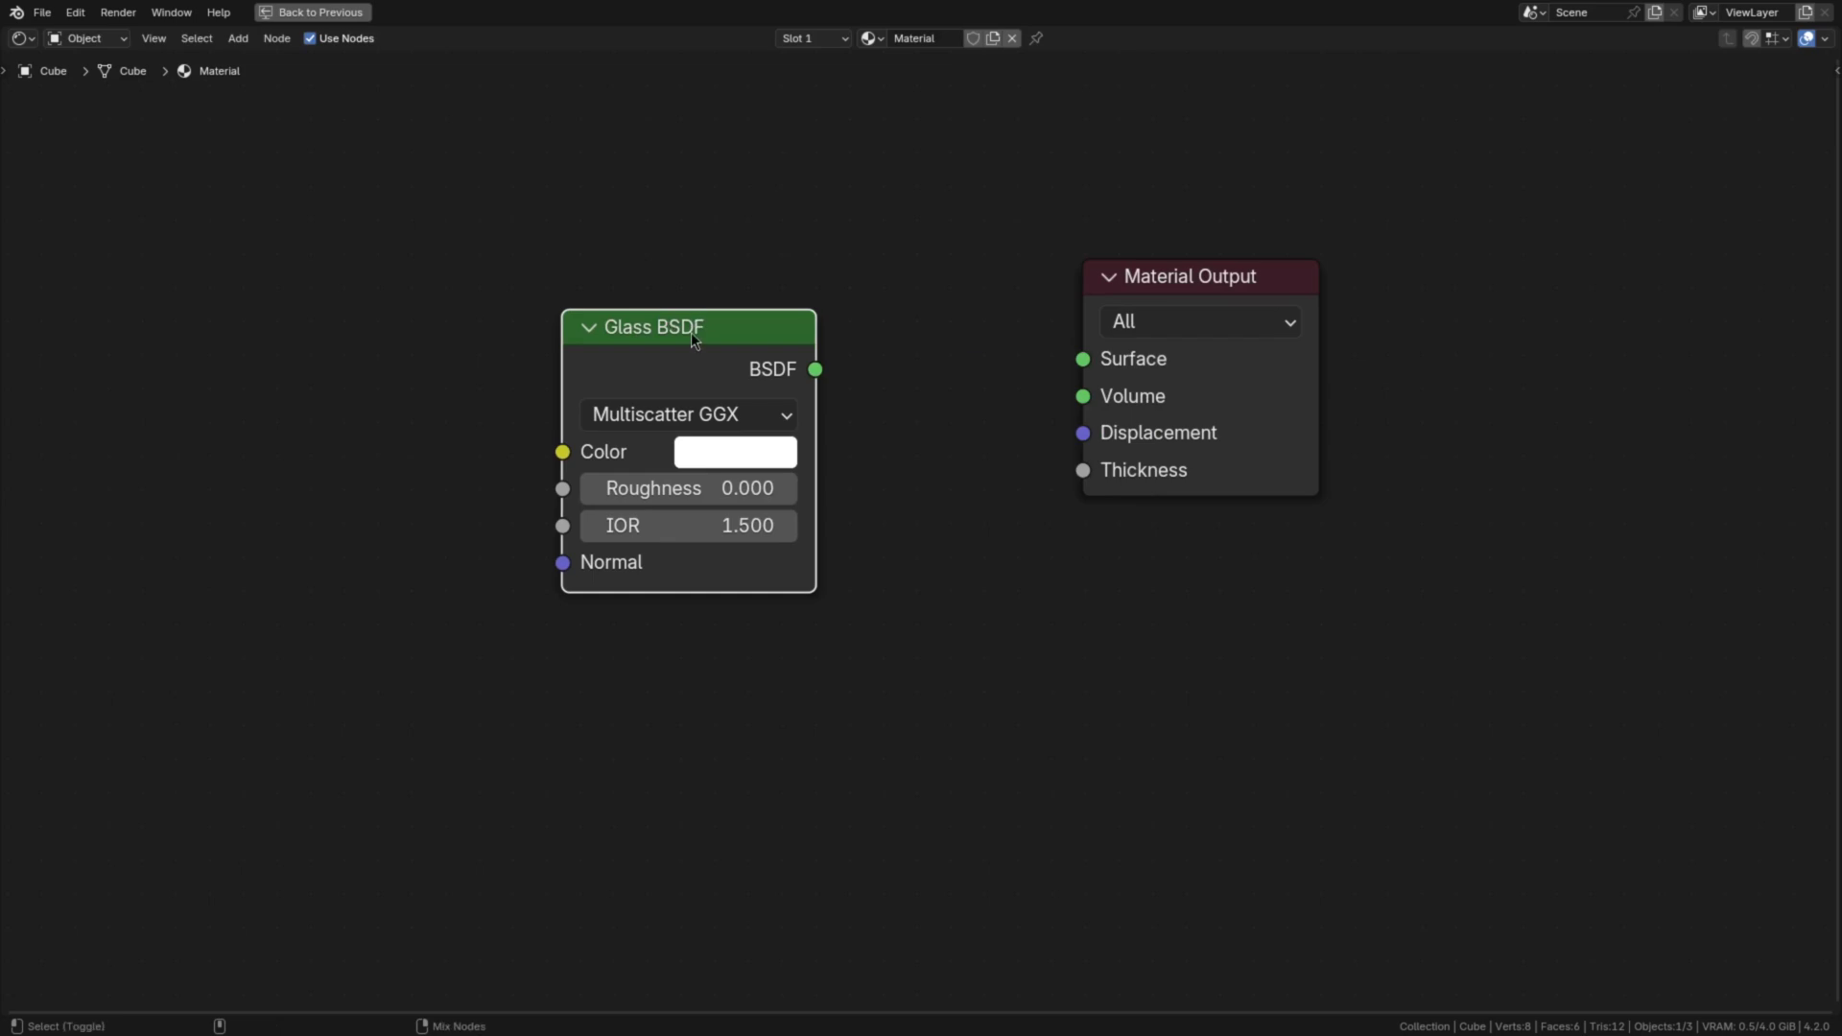
# - Show the glass material's options in a widened sidebar and keep Thickness set to Sphere
pyautogui.moveTo(78, 187); pyautogui.dragTo(1413, 731)
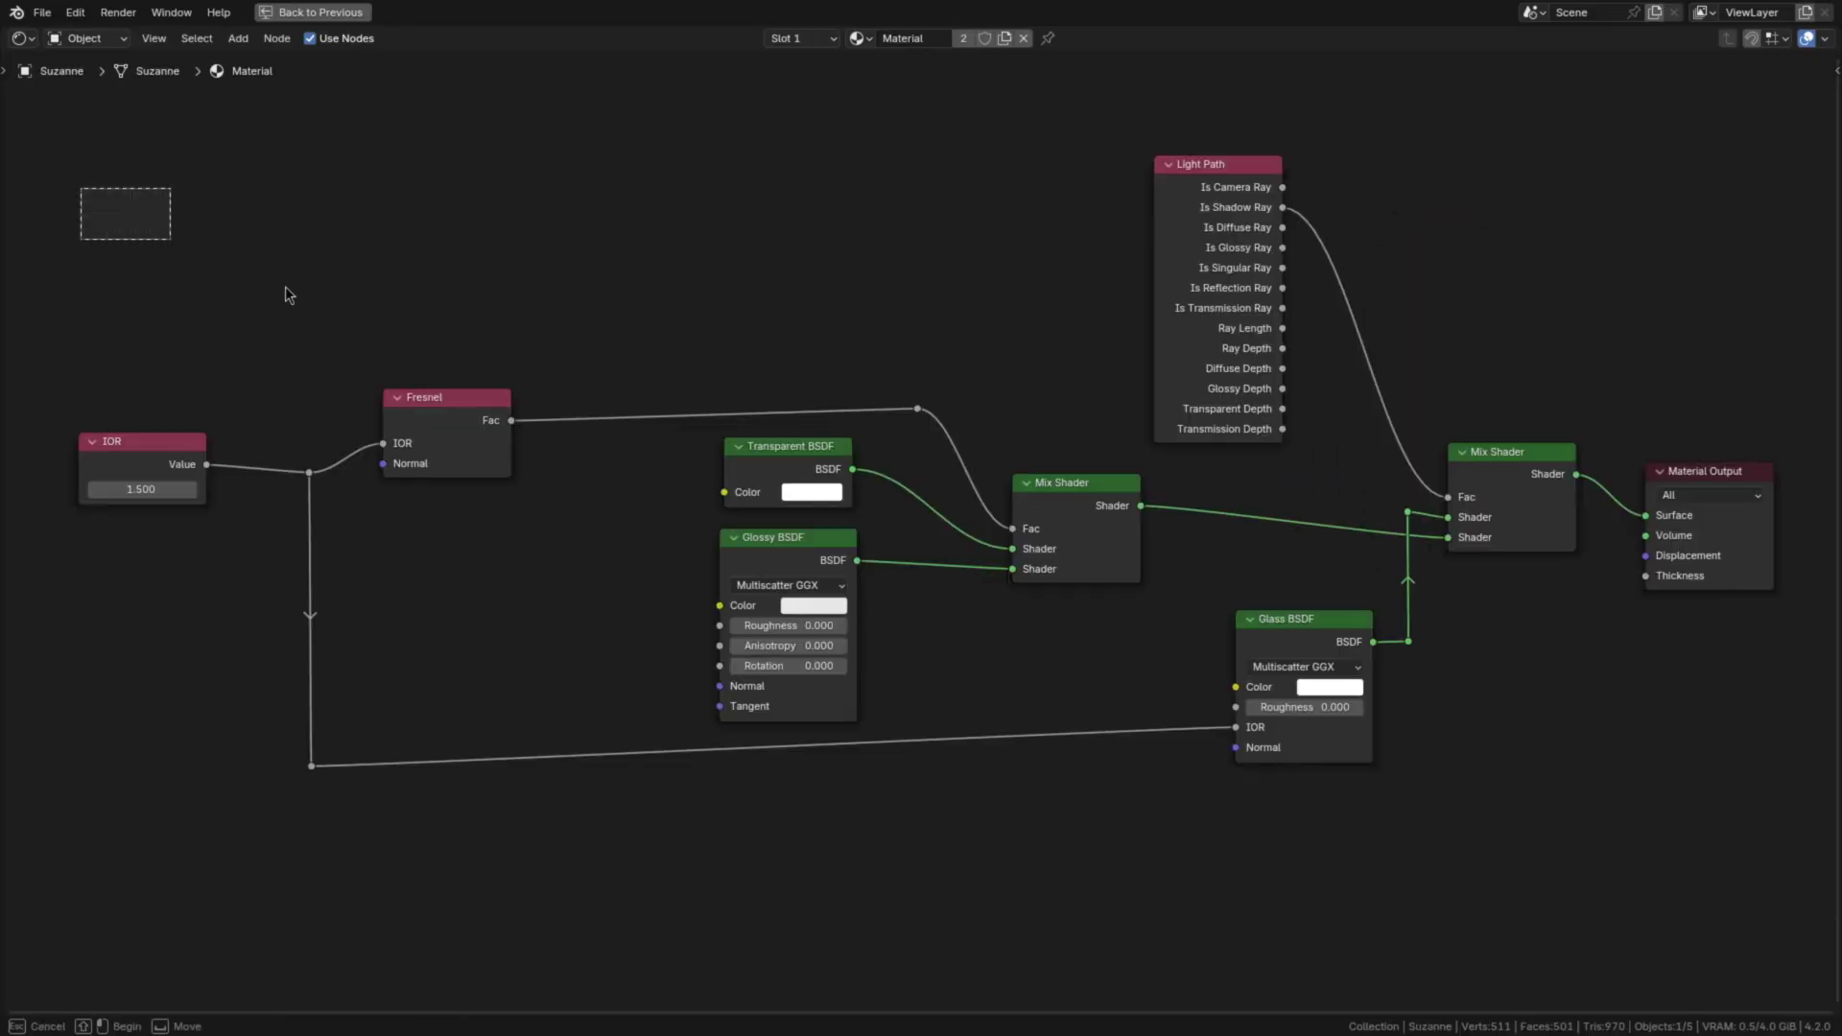
pyautogui.press('n')
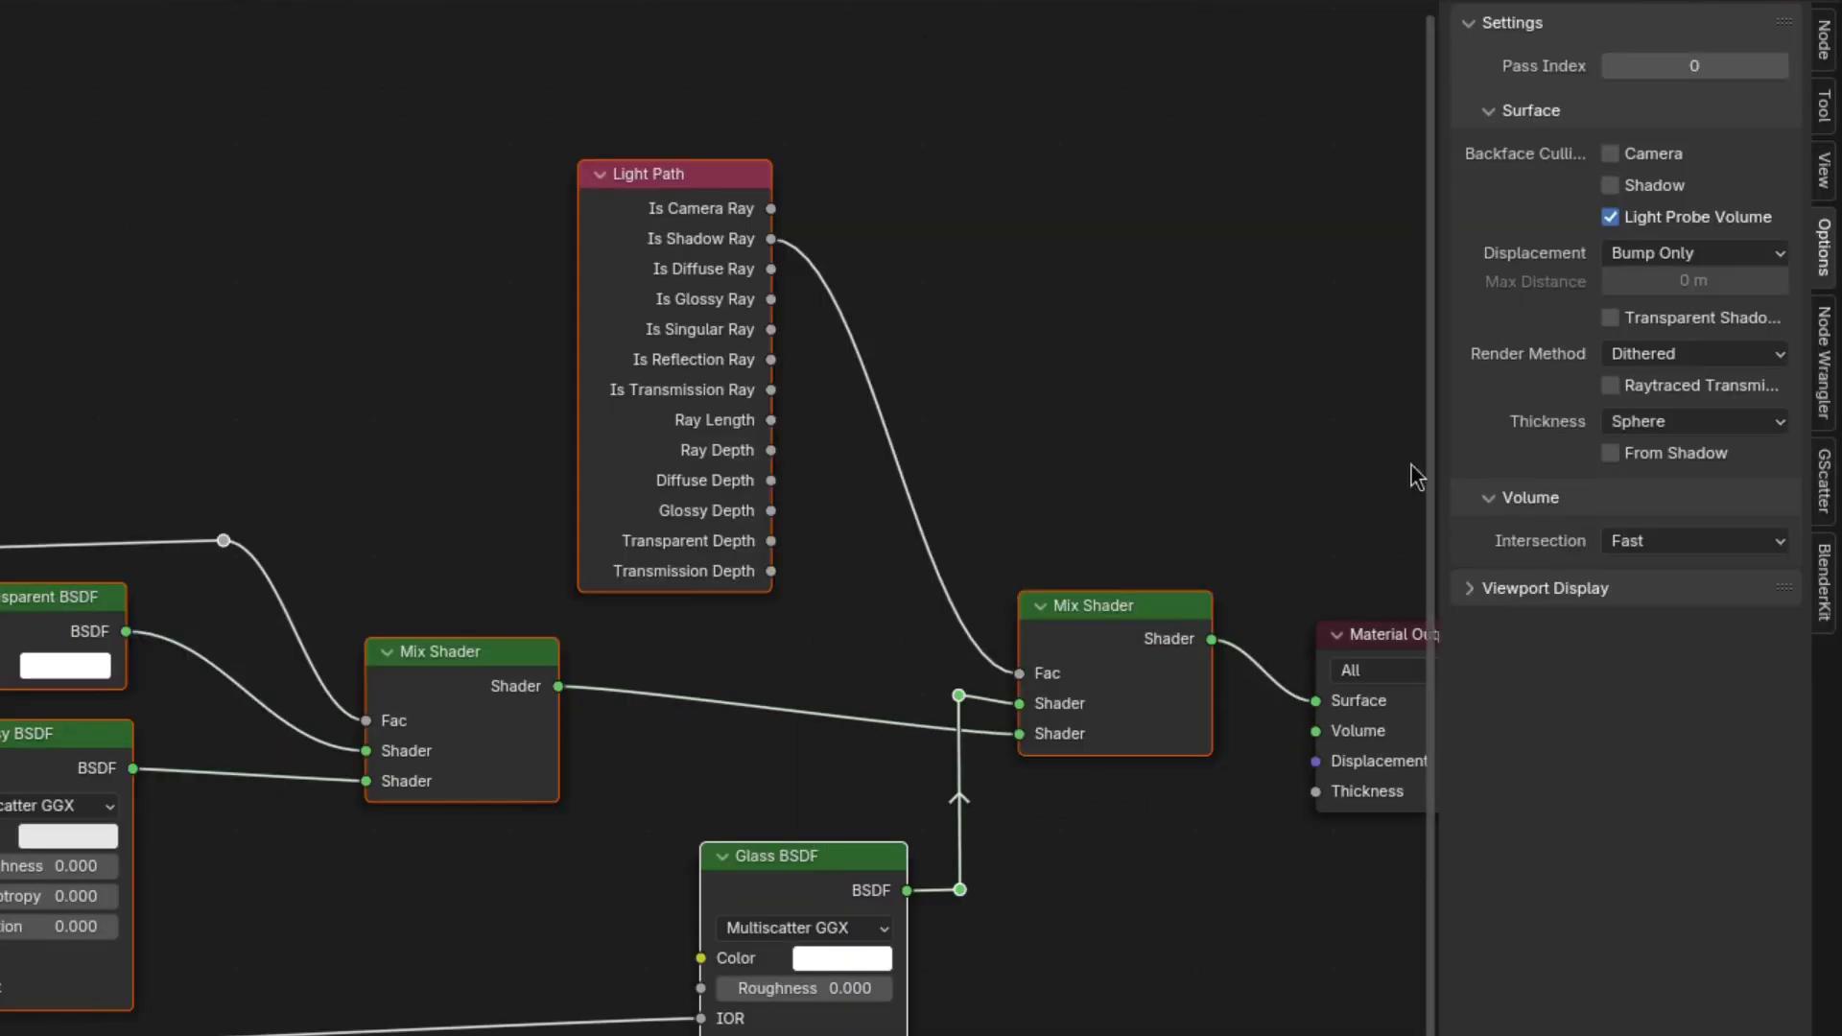
pyautogui.moveTo(1428, 470); pyautogui.dragTo(928, 403)
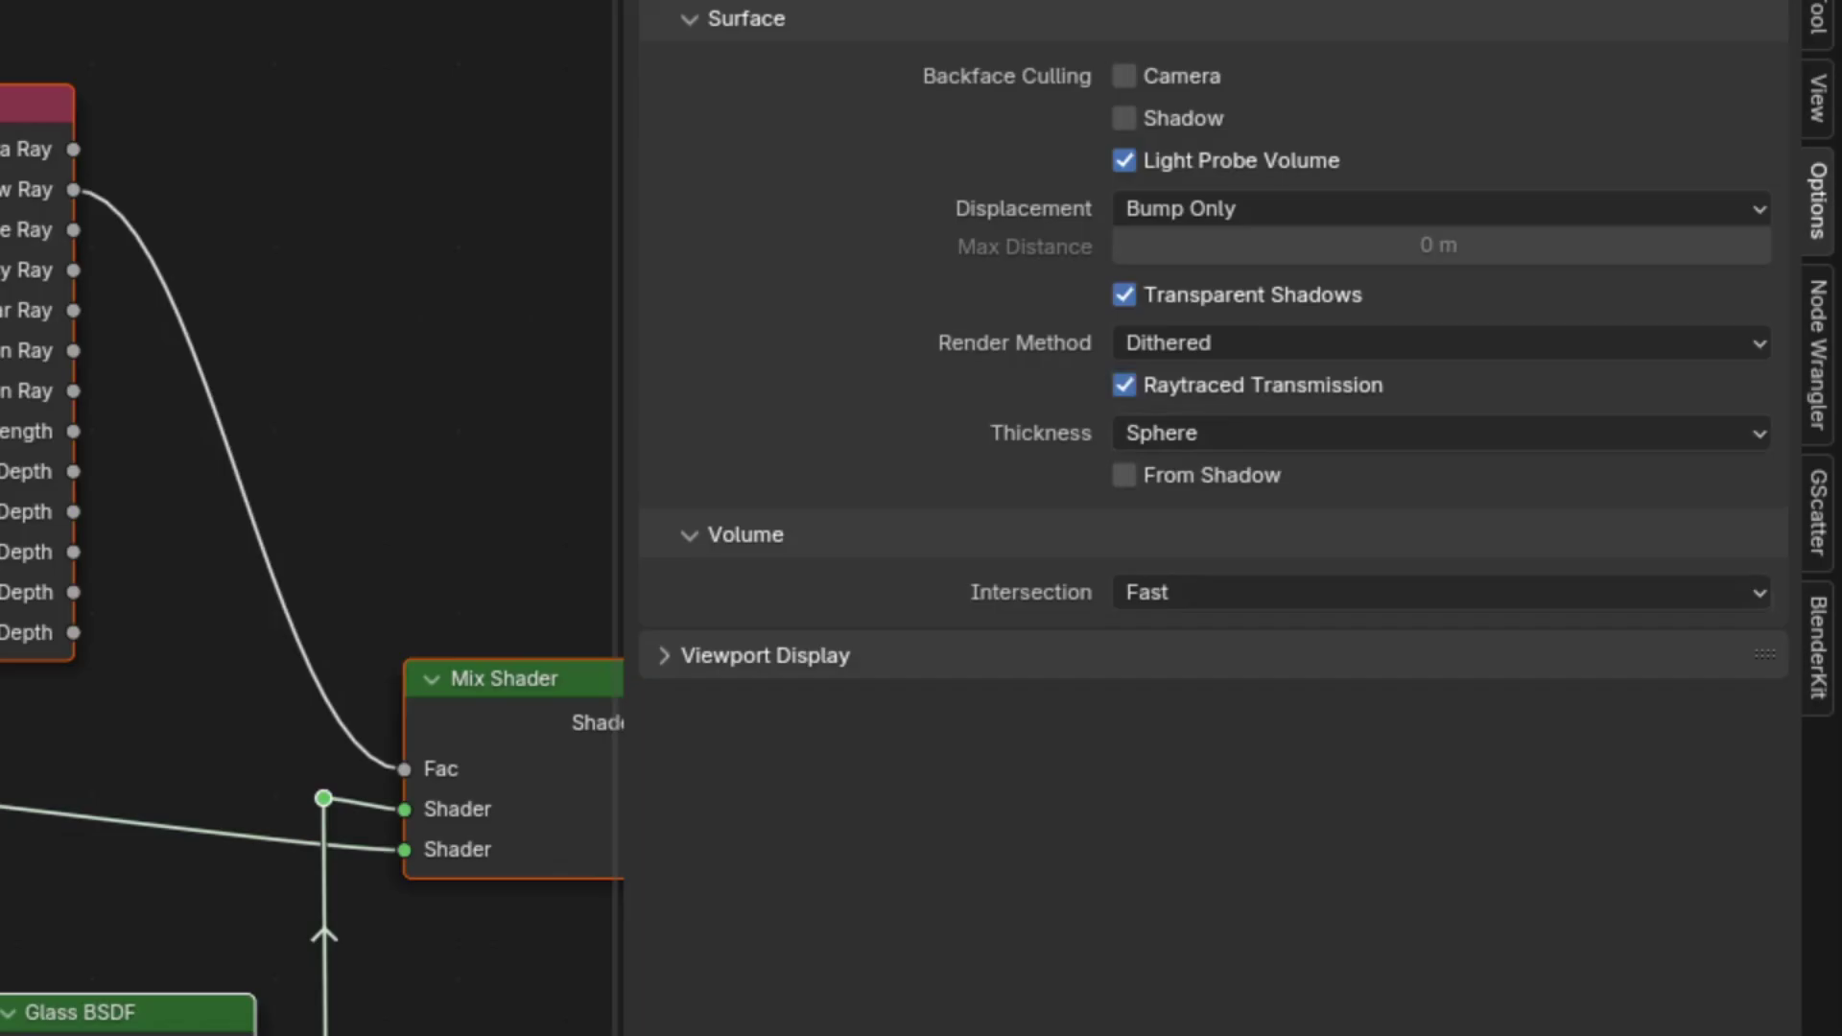
pyautogui.click(1227, 433)
pyautogui.click(1205, 469)
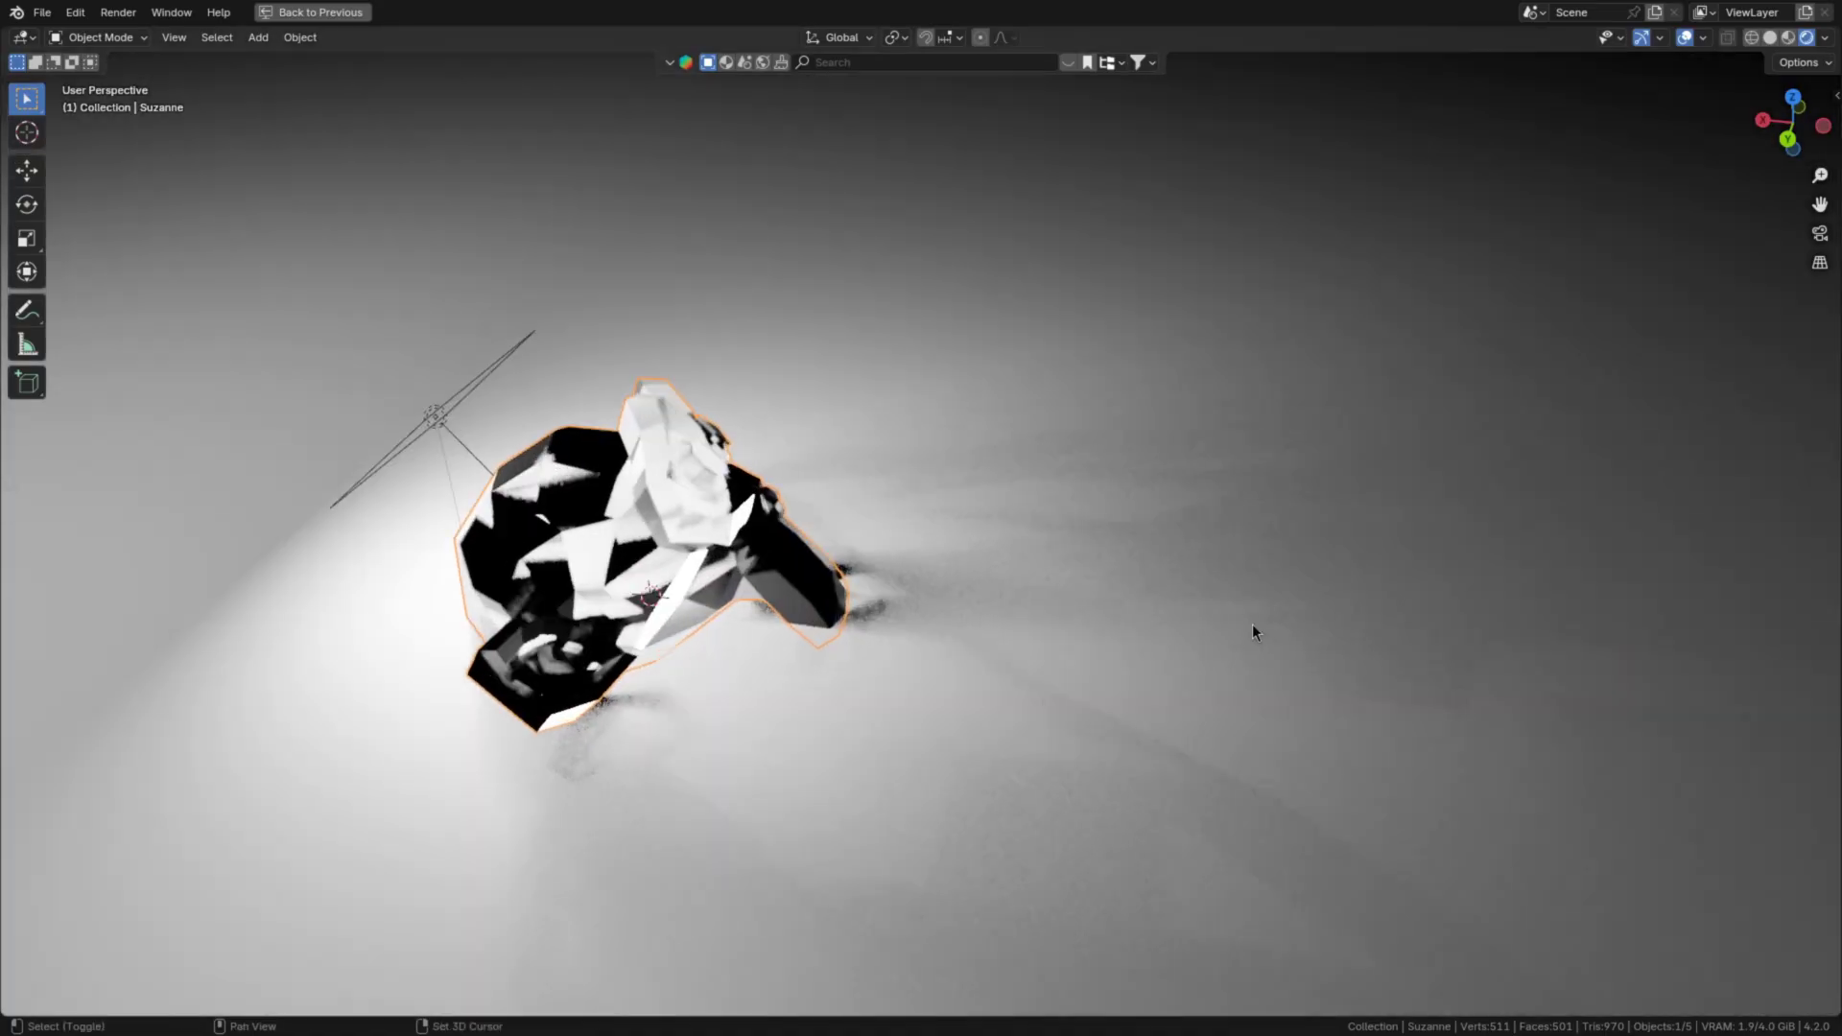
pyautogui.keyDown('shift'); pyautogui.moveTo(1252, 631); pyautogui.dragTo(1225, 604, button='middle'); pyautogui.keyUp('shift')
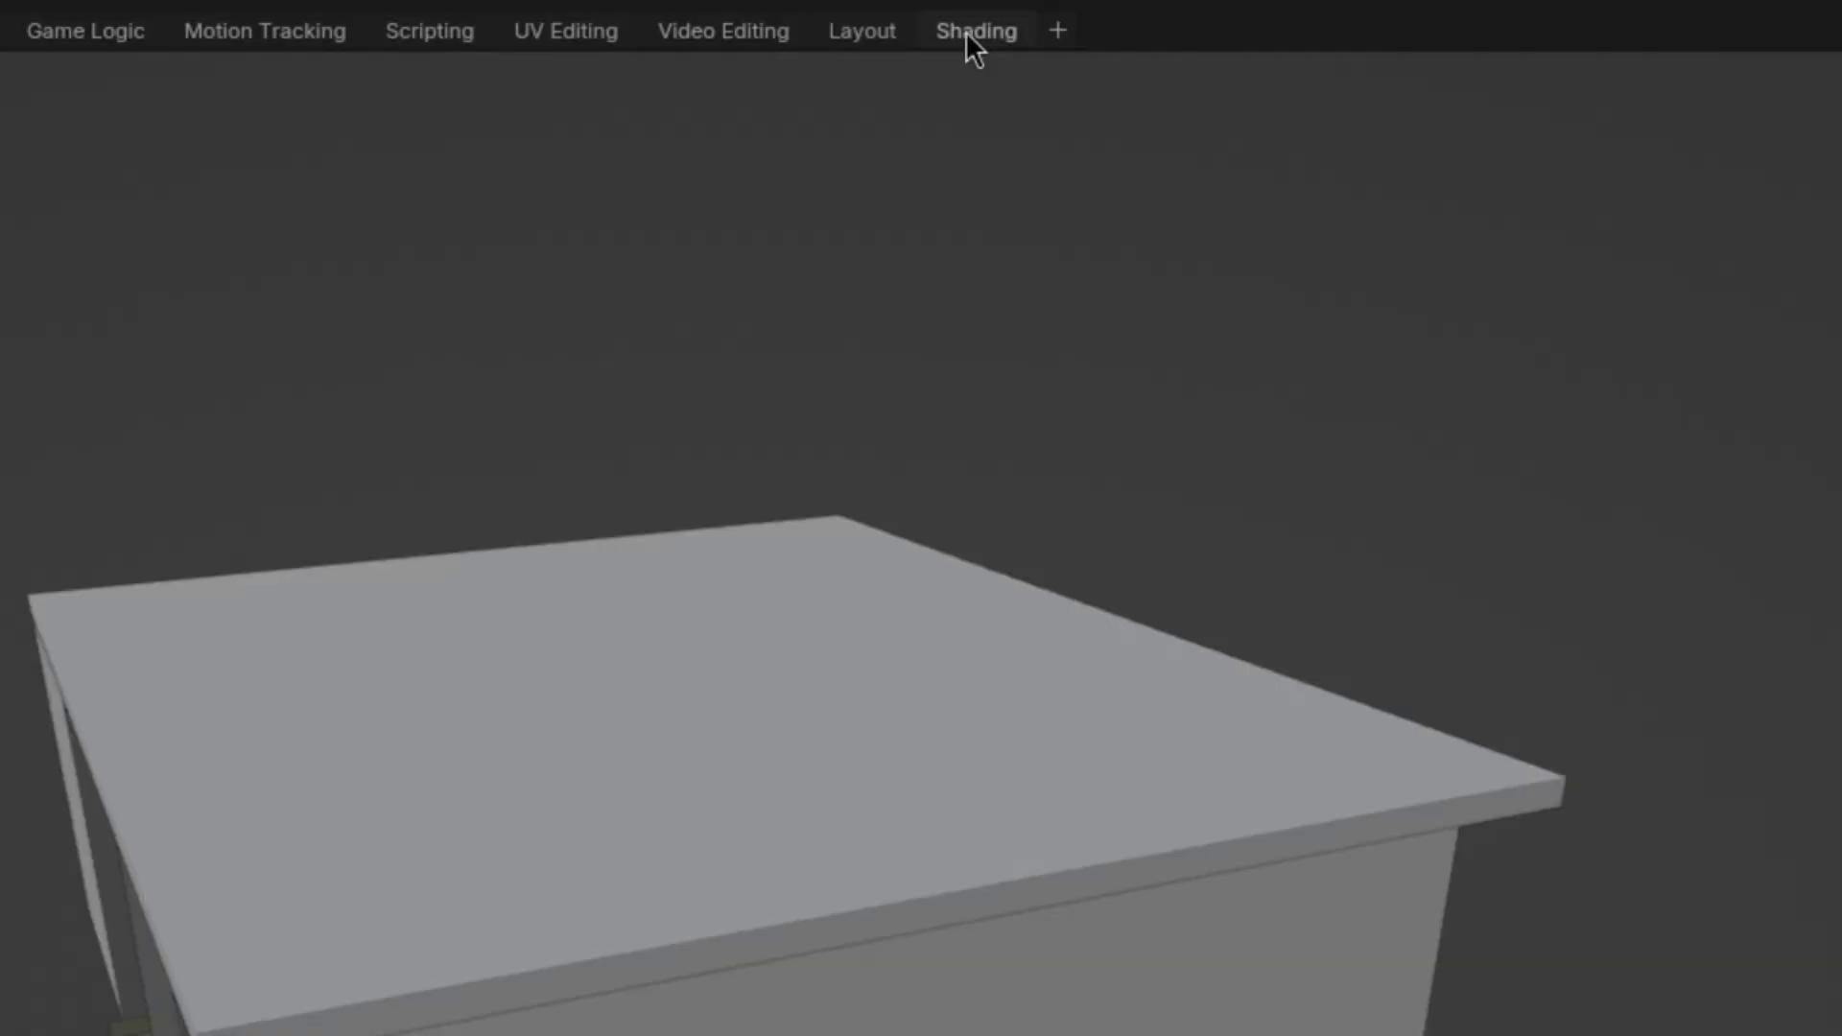
# - Show the World shader nodes in the Shading workspace with the node editor maximized
pyautogui.click(969, 33)
pyautogui.click(588, 419)
pyautogui.click(617, 559)
pyautogui.hotkey('ctrl', 'alt', 'space')
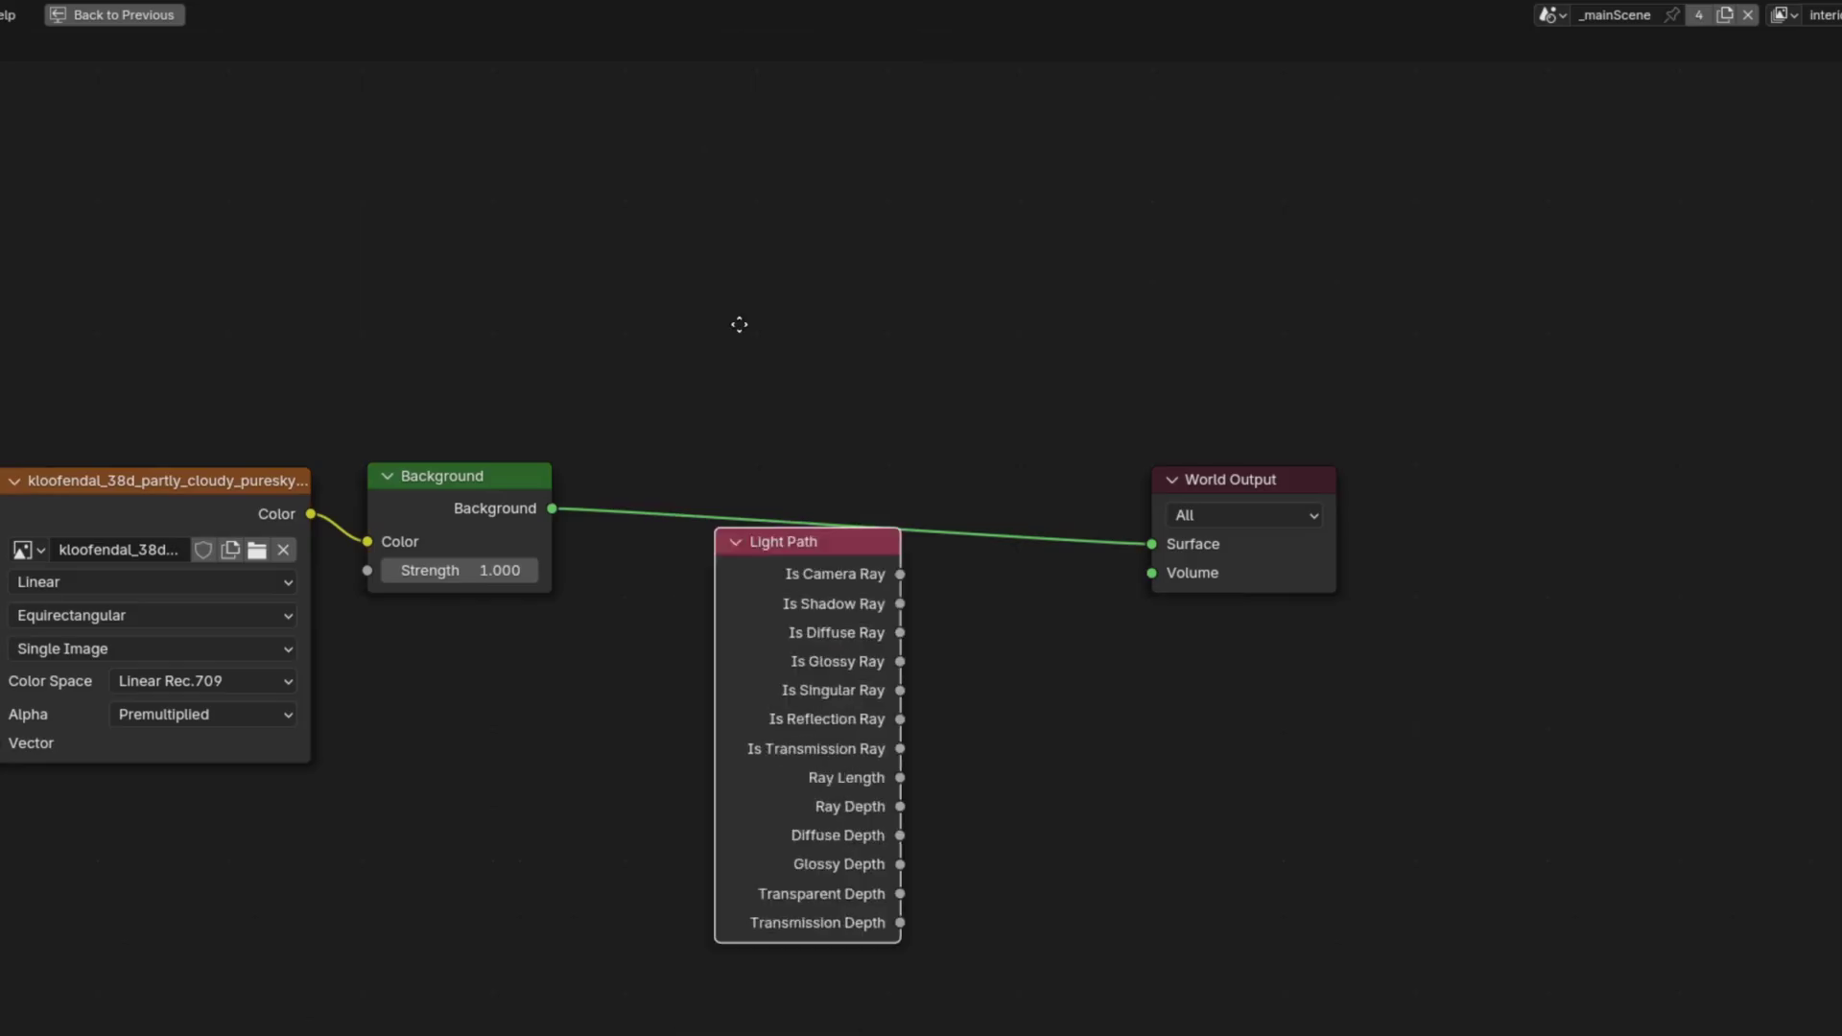
# - Add a Mix Shader via search 'mix' and wire Is Camera Ray and Background into it
pyautogui.click(699, 275)
pyautogui.hotkey('shift', 'a')
pyautogui.write('mix s')
pyautogui.press('Return')
pyautogui.click(813, 530)
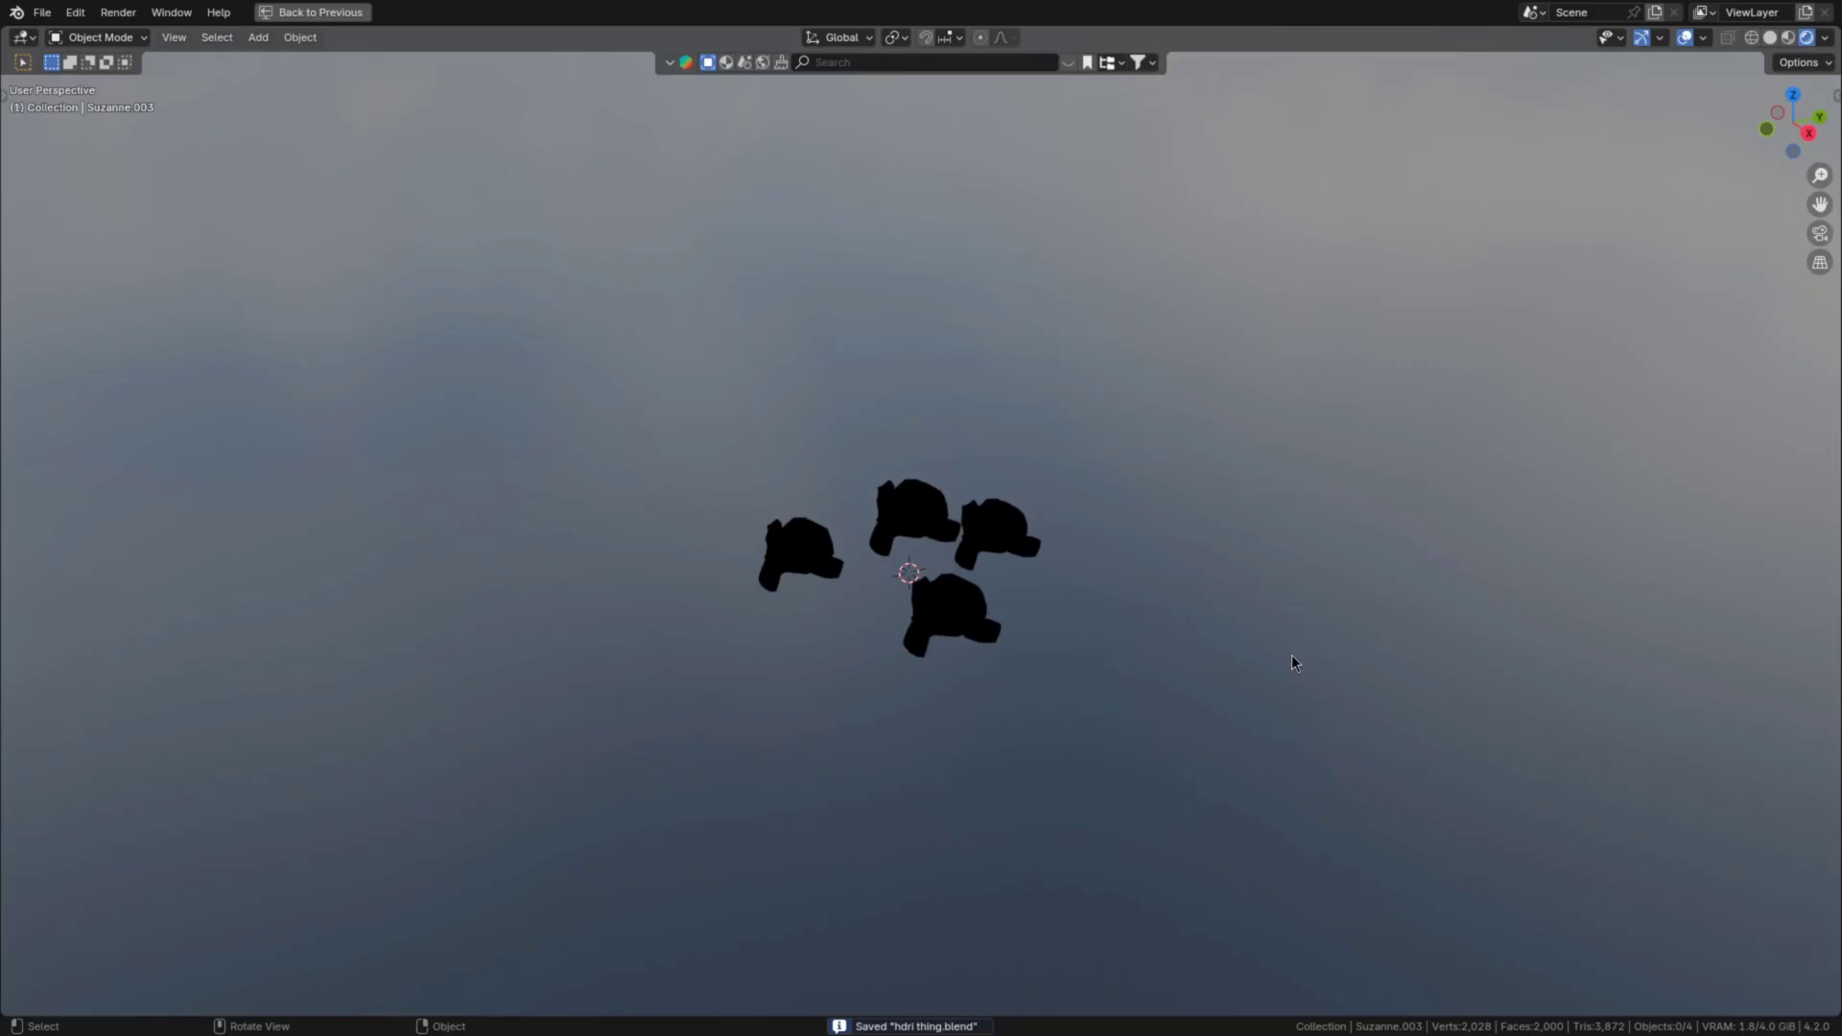
pyautogui.moveTo(1291, 654); pyautogui.dragTo(937, 625, button='middle')
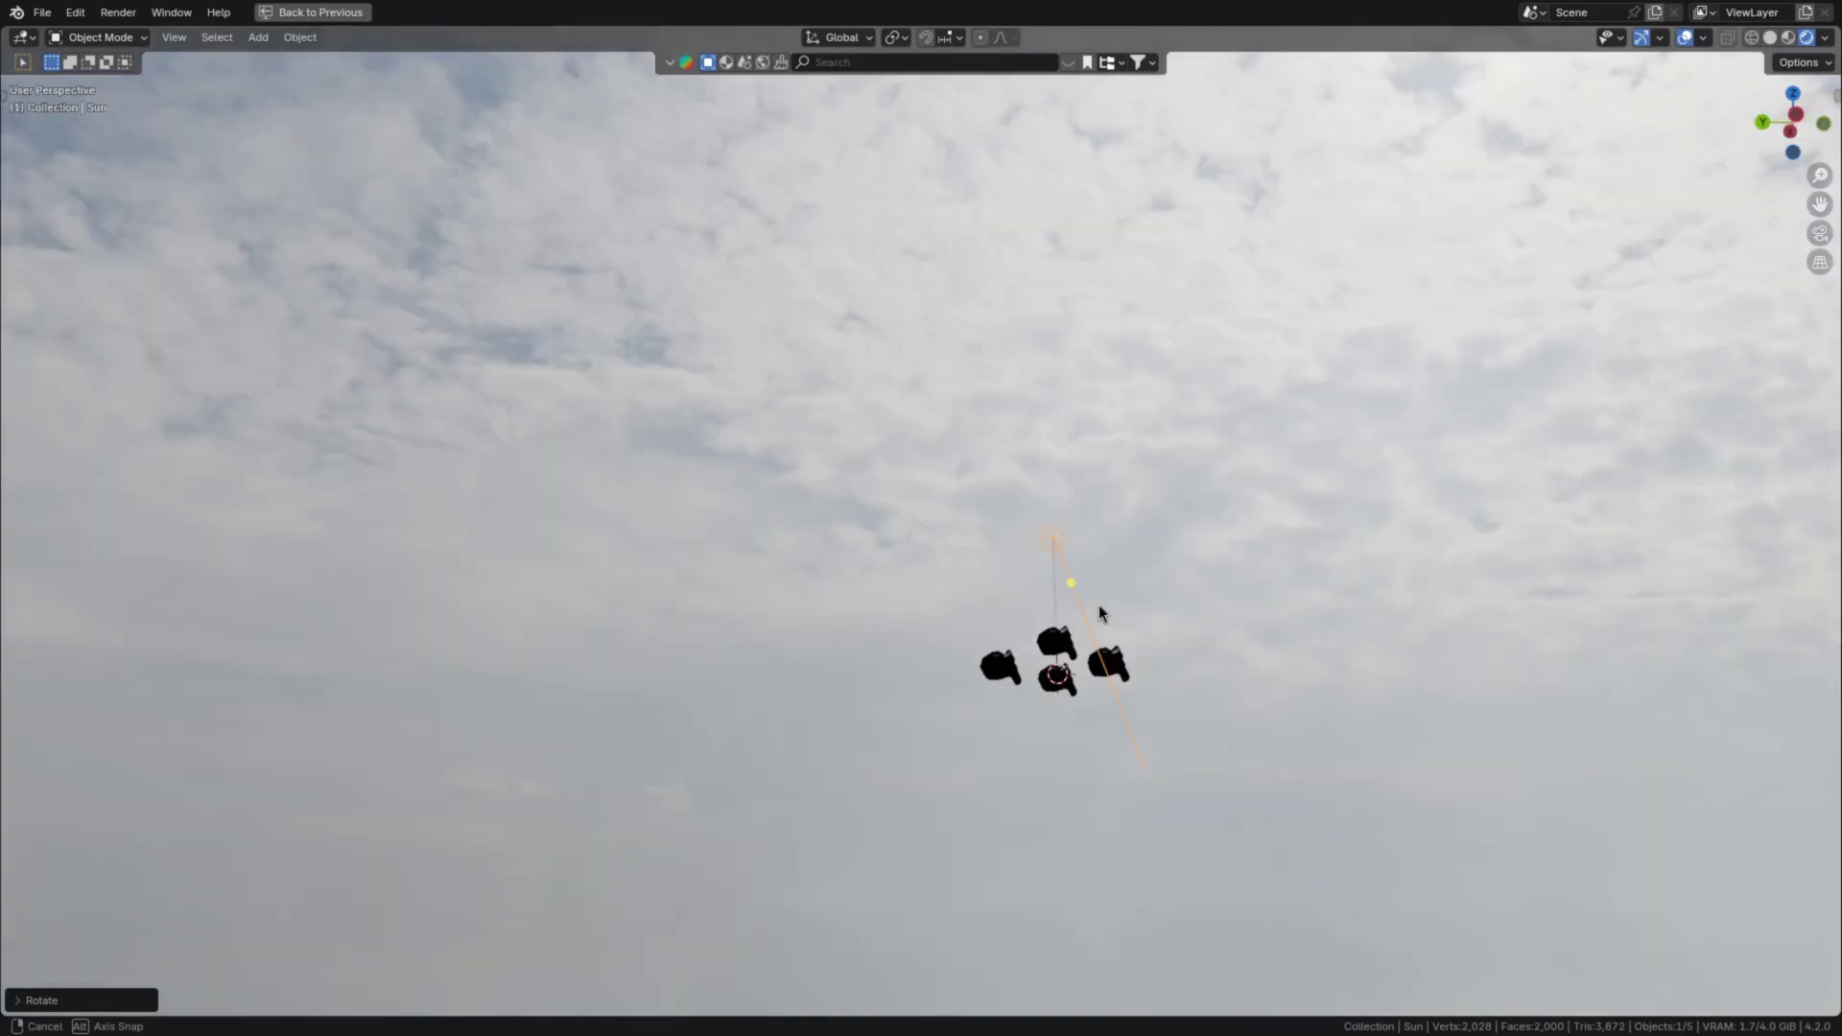
# - Rotate the Sun around the Y axis
pyautogui.press('r')
pyautogui.press('x')
pyautogui.press('y')
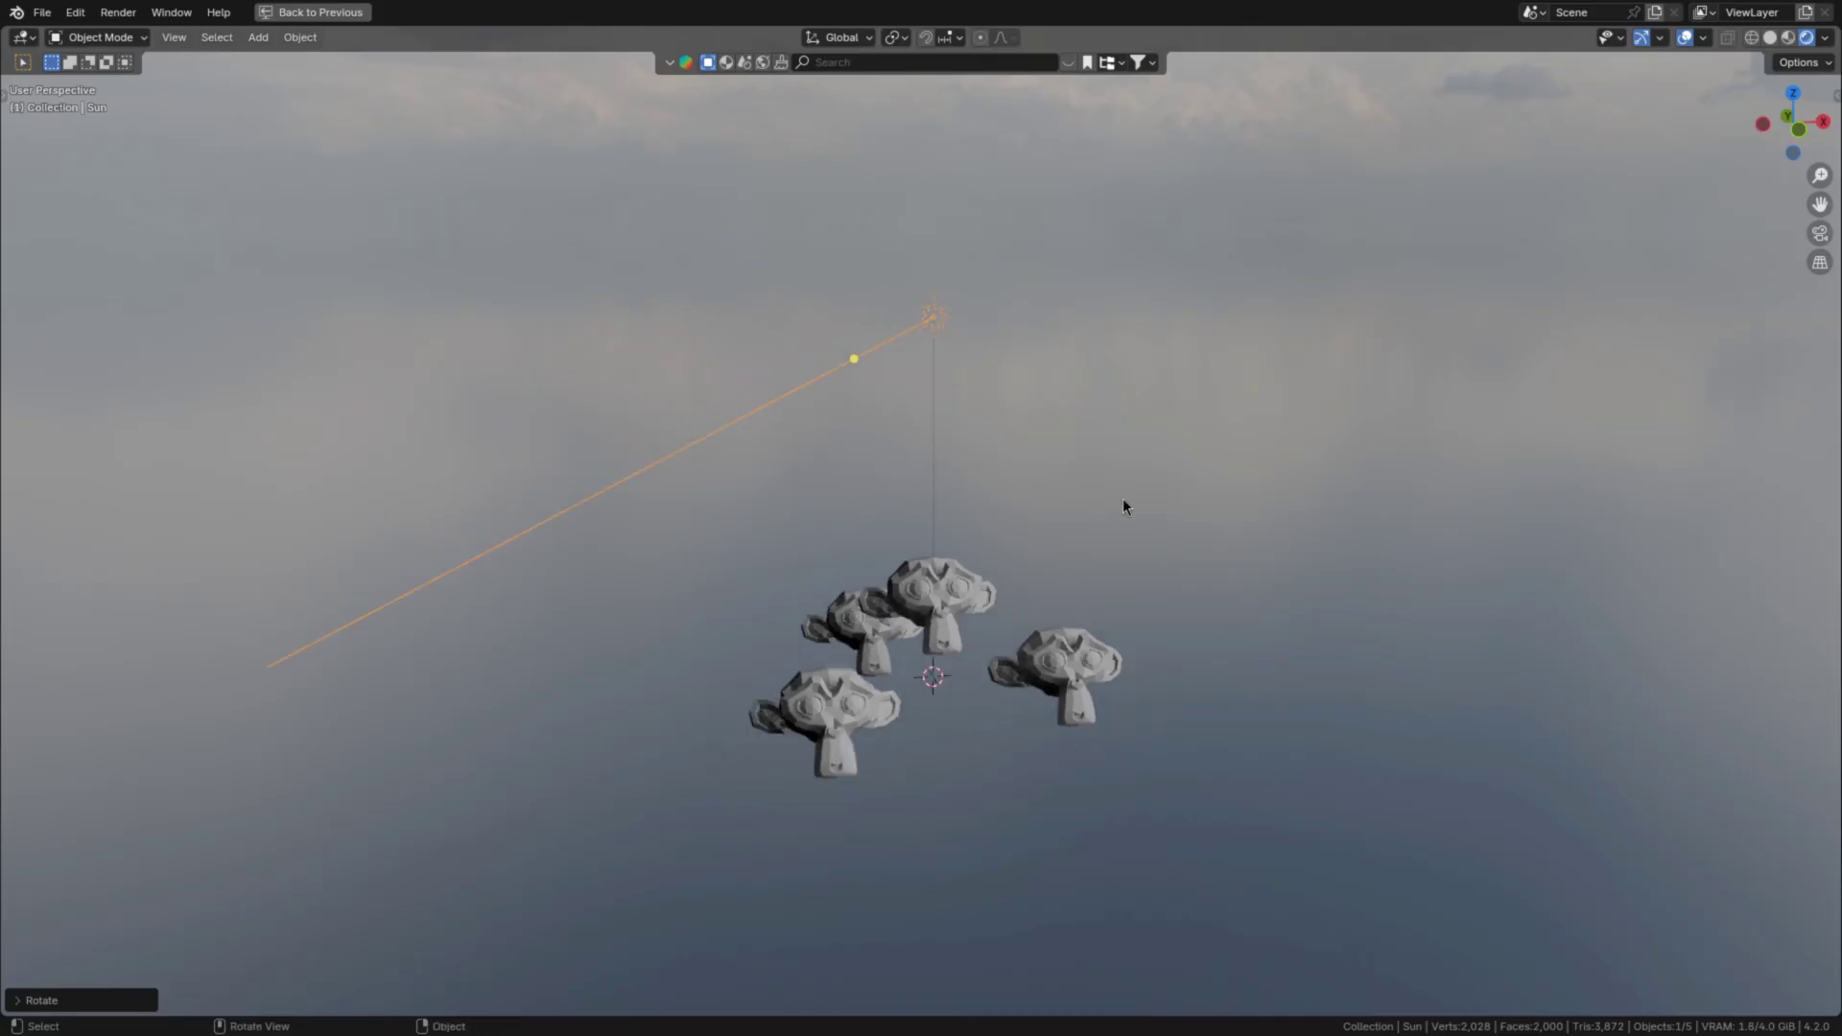
# - Set the point light's shadow Filter to 1.00 and Resolution Limit to 0.01 m
pyautogui.moveTo(1122, 498); pyautogui.dragTo(1265, 515, button='middle')
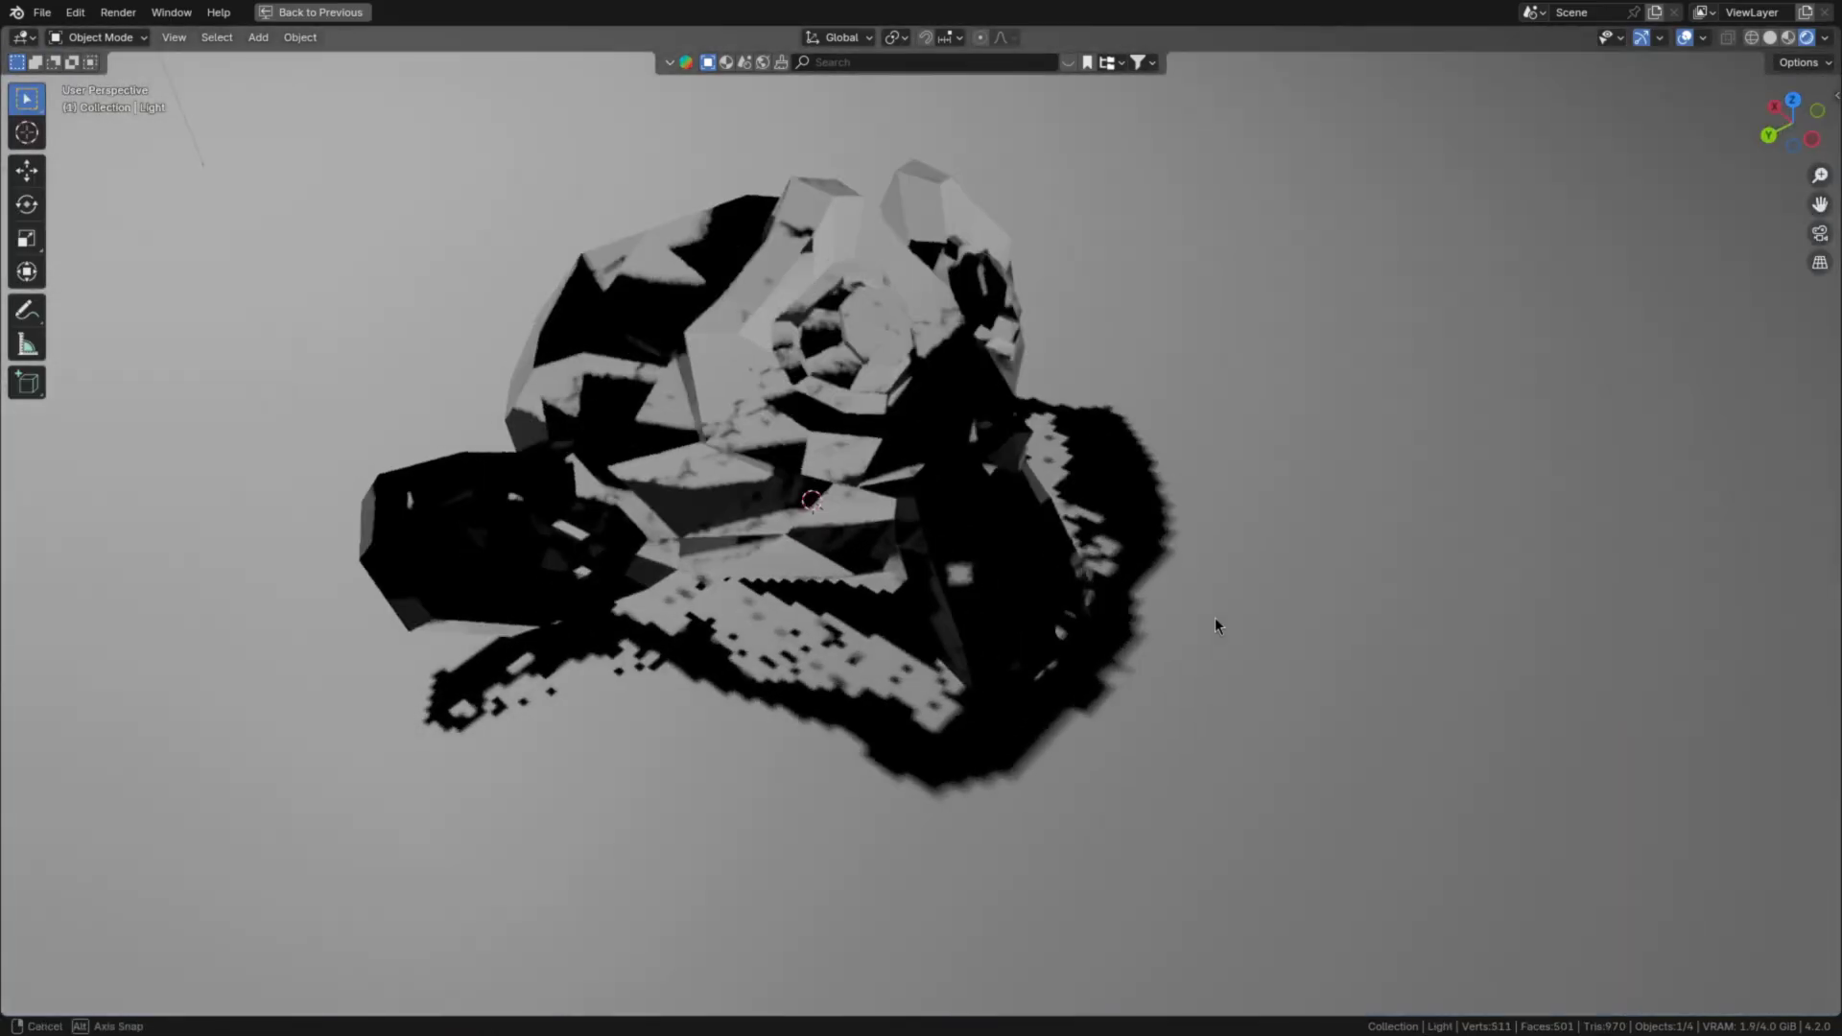
pyautogui.moveTo(1214, 618); pyautogui.dragTo(986, 612, button='middle')
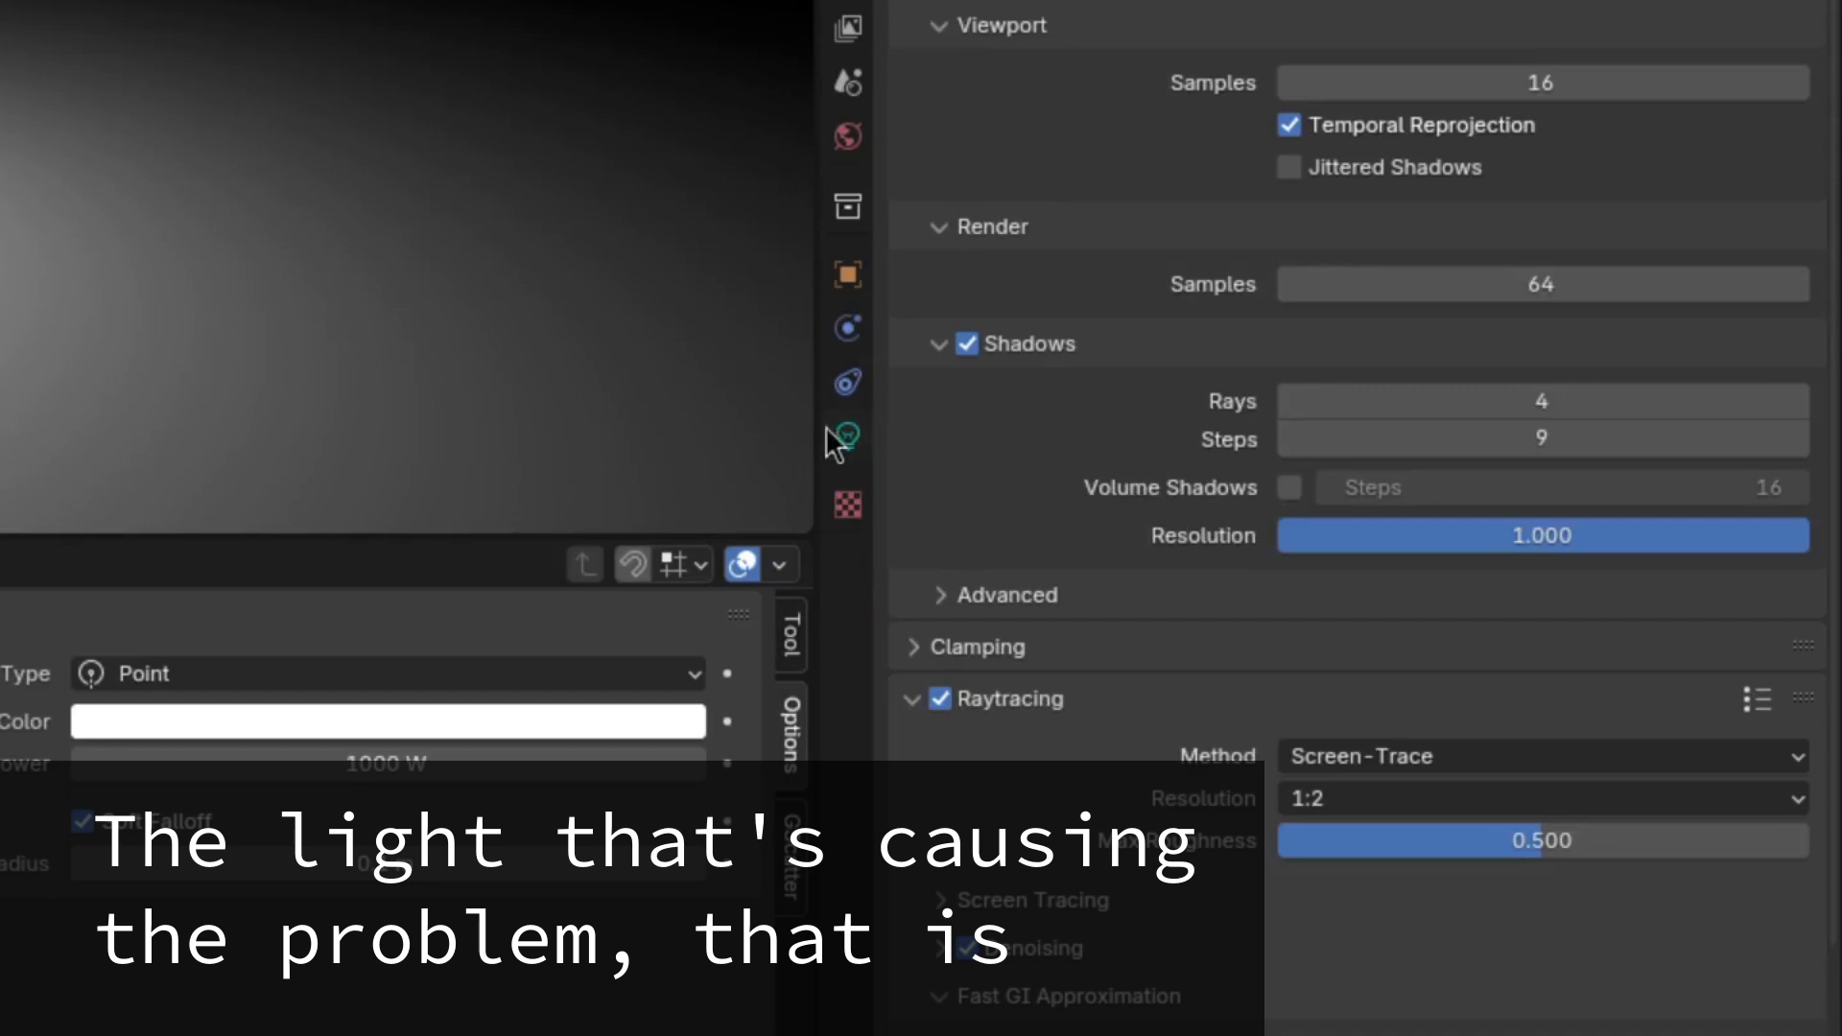
pyautogui.click(844, 440)
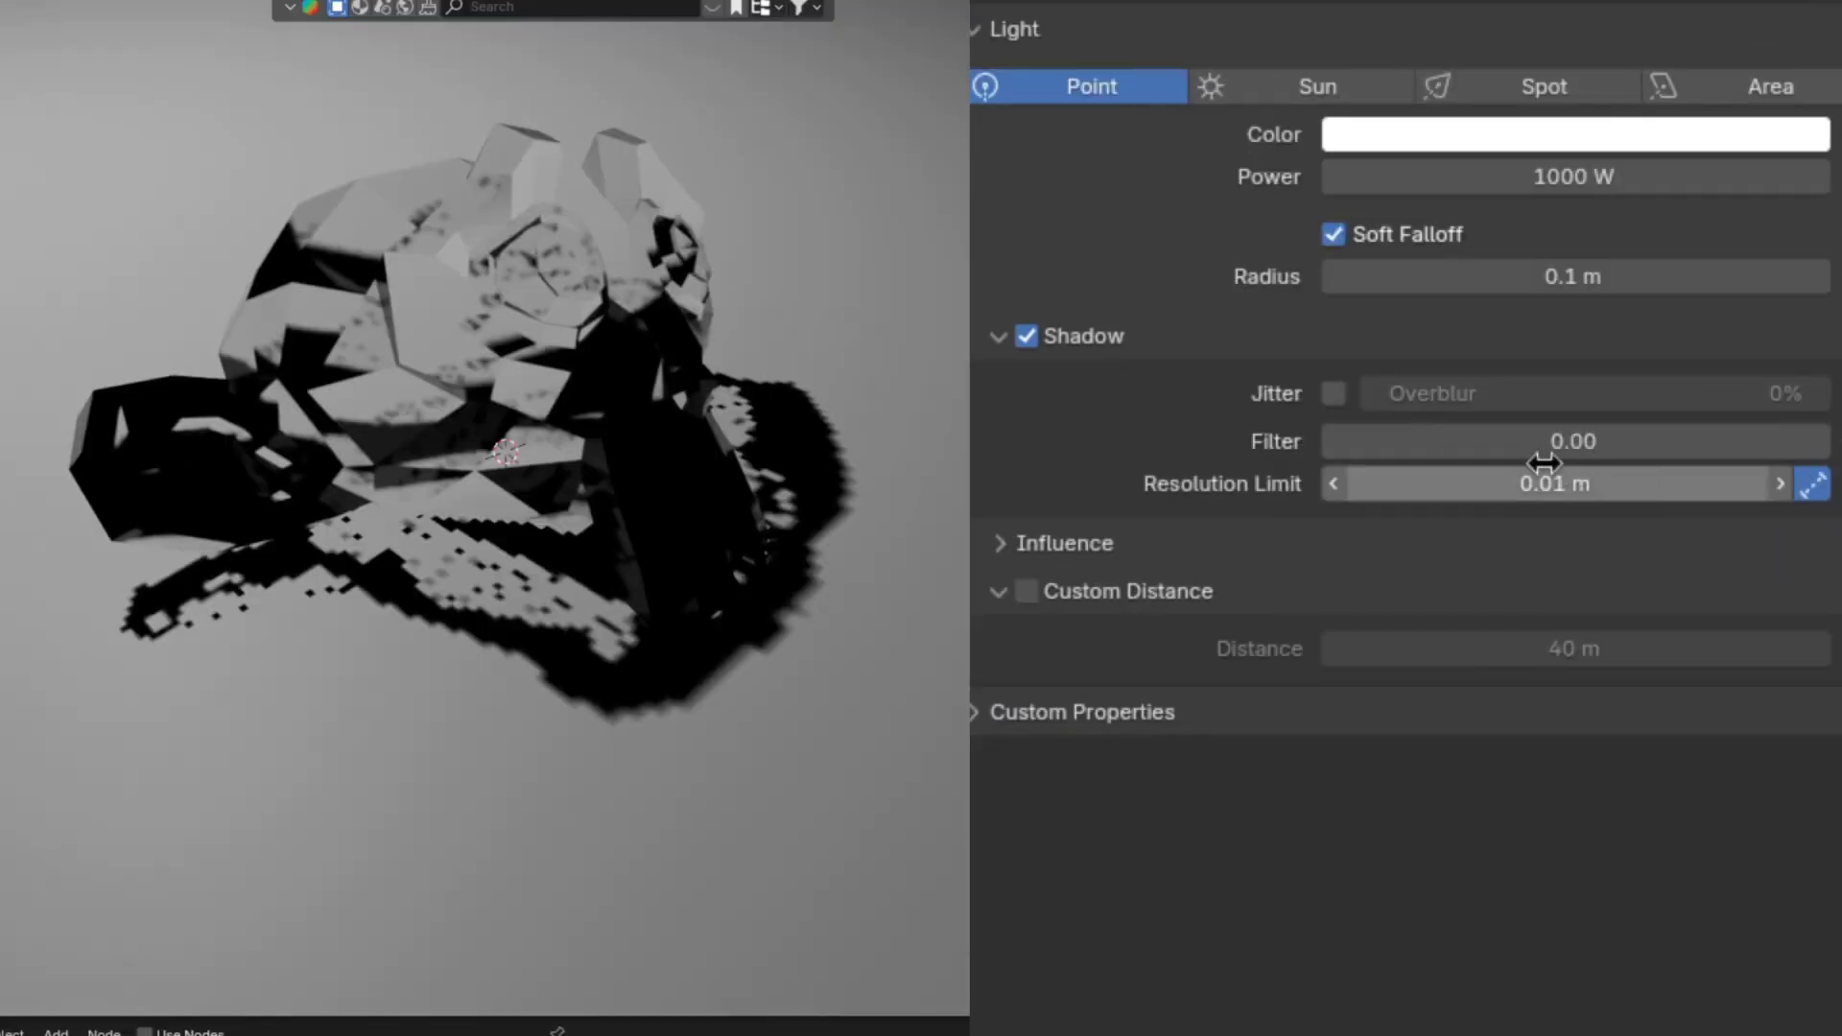
pyautogui.doubleClick(1562, 439)
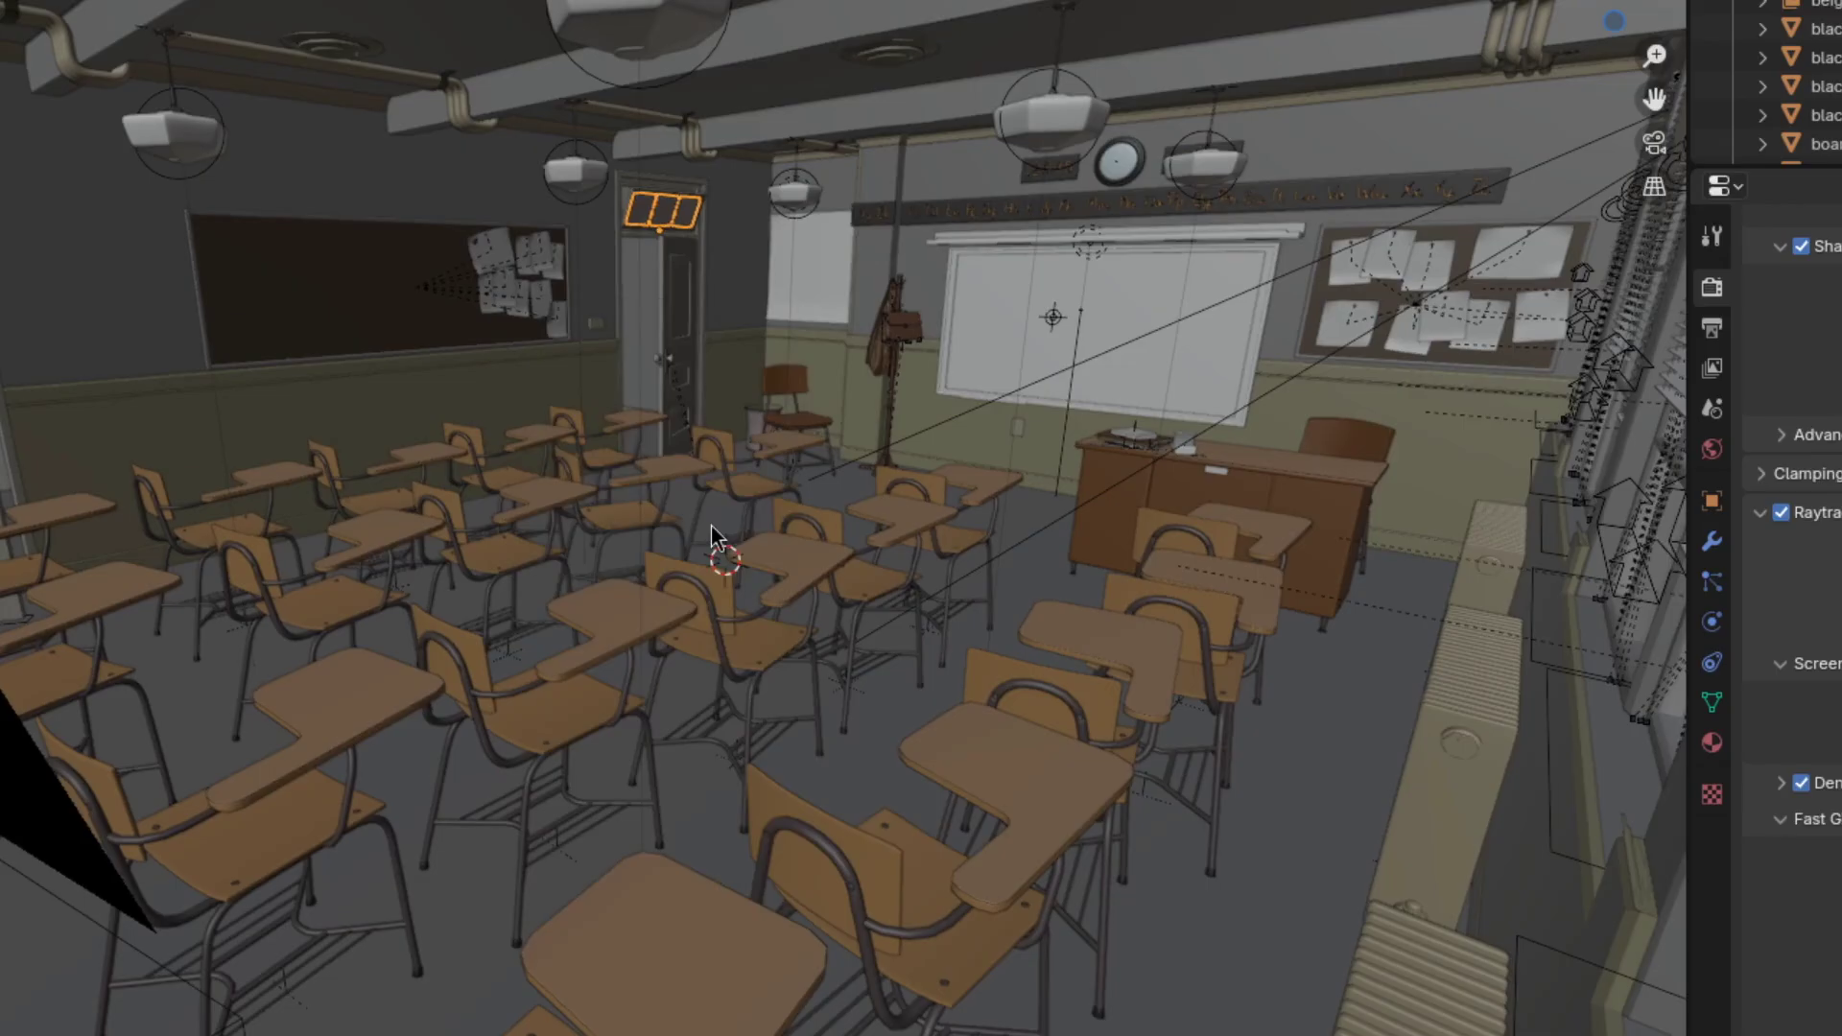
# - Add a volume light probe and move it up to fit the classroom in front view
pyautogui.hotkey('shift', 'a')
pyautogui.moveTo(714, 535)
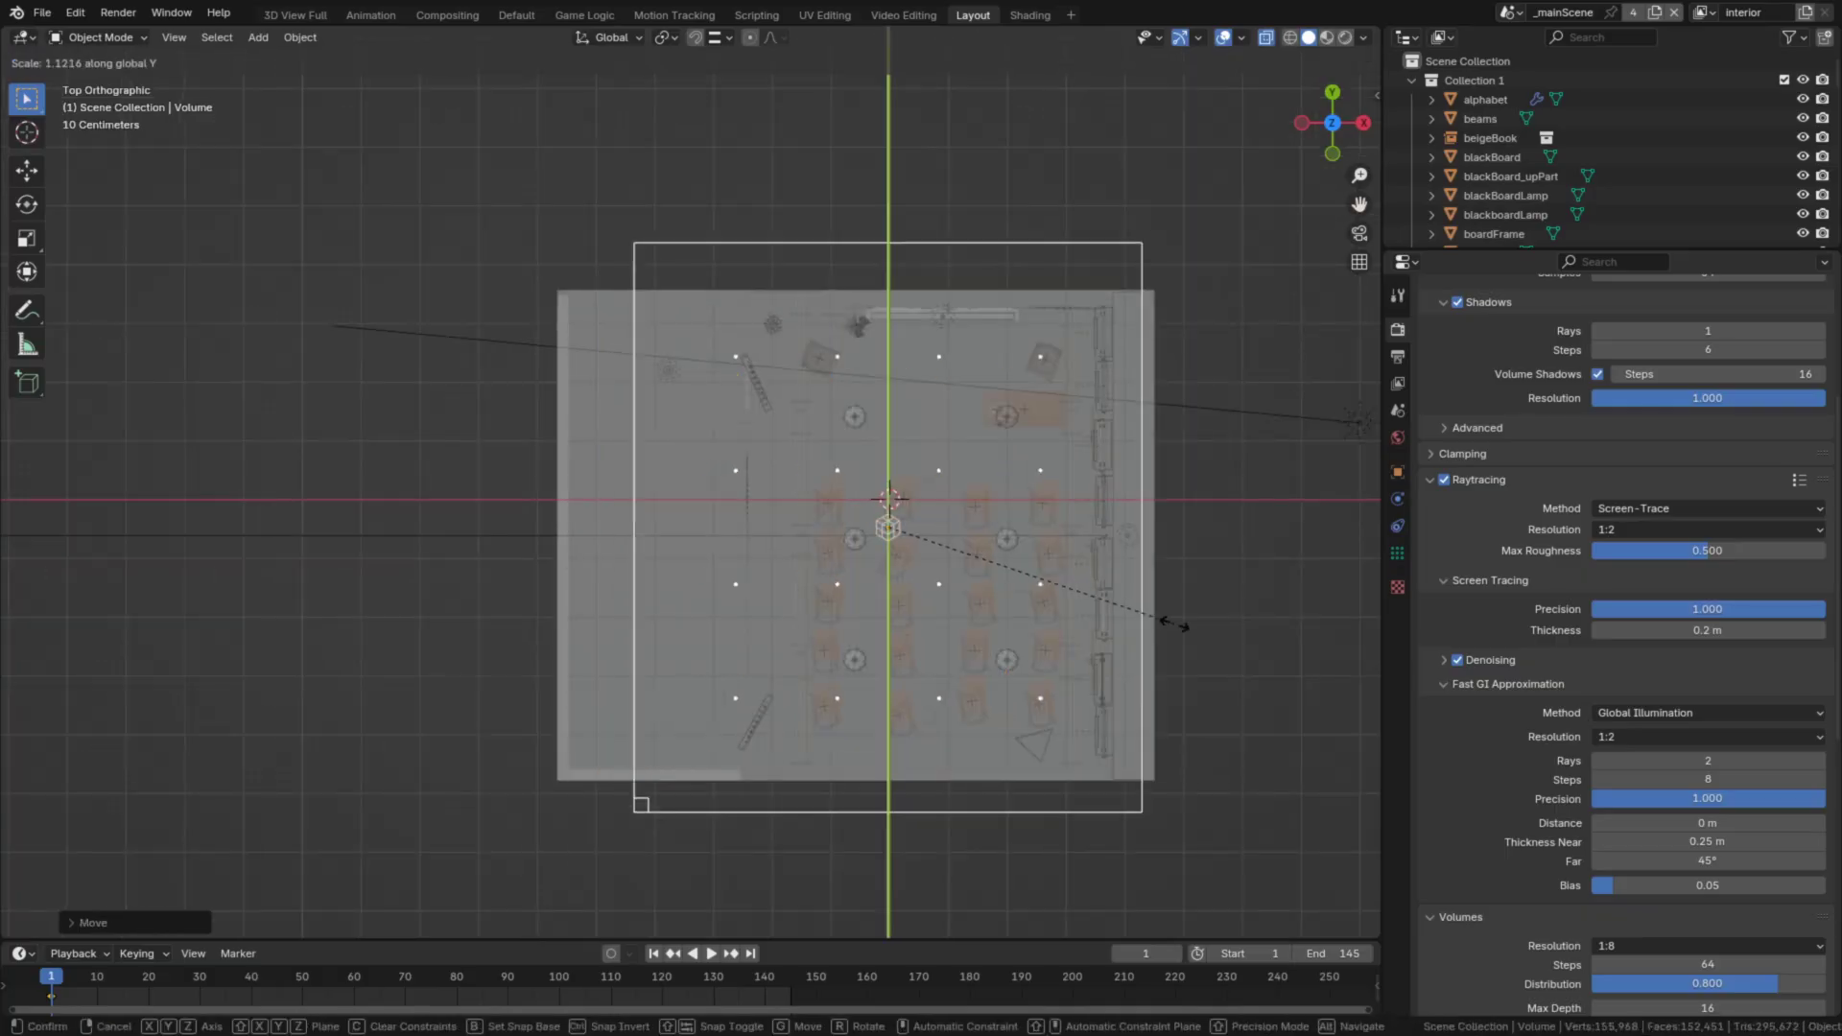
pyautogui.click(1333, 154)
pyautogui.press('g')
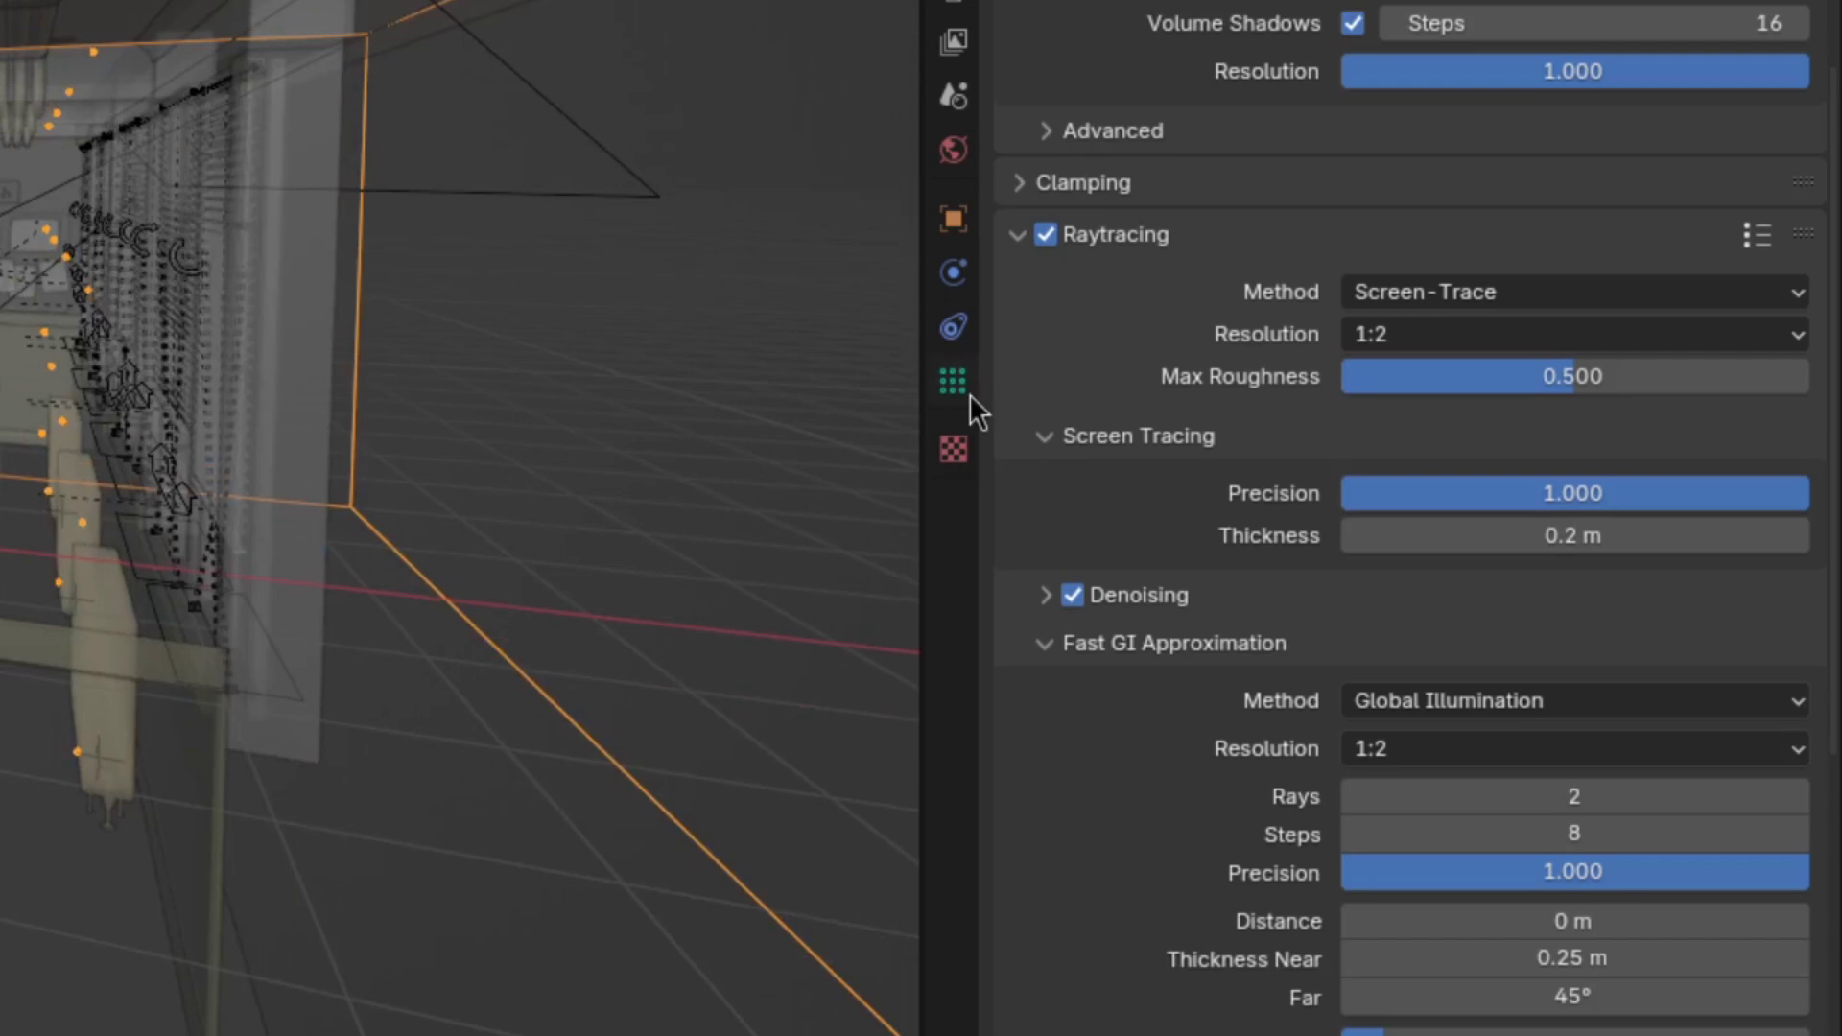
# - Set the volume probe resolution to 8 × 8 × 8 and add a Sphere light probe
pyautogui.click(955, 384)
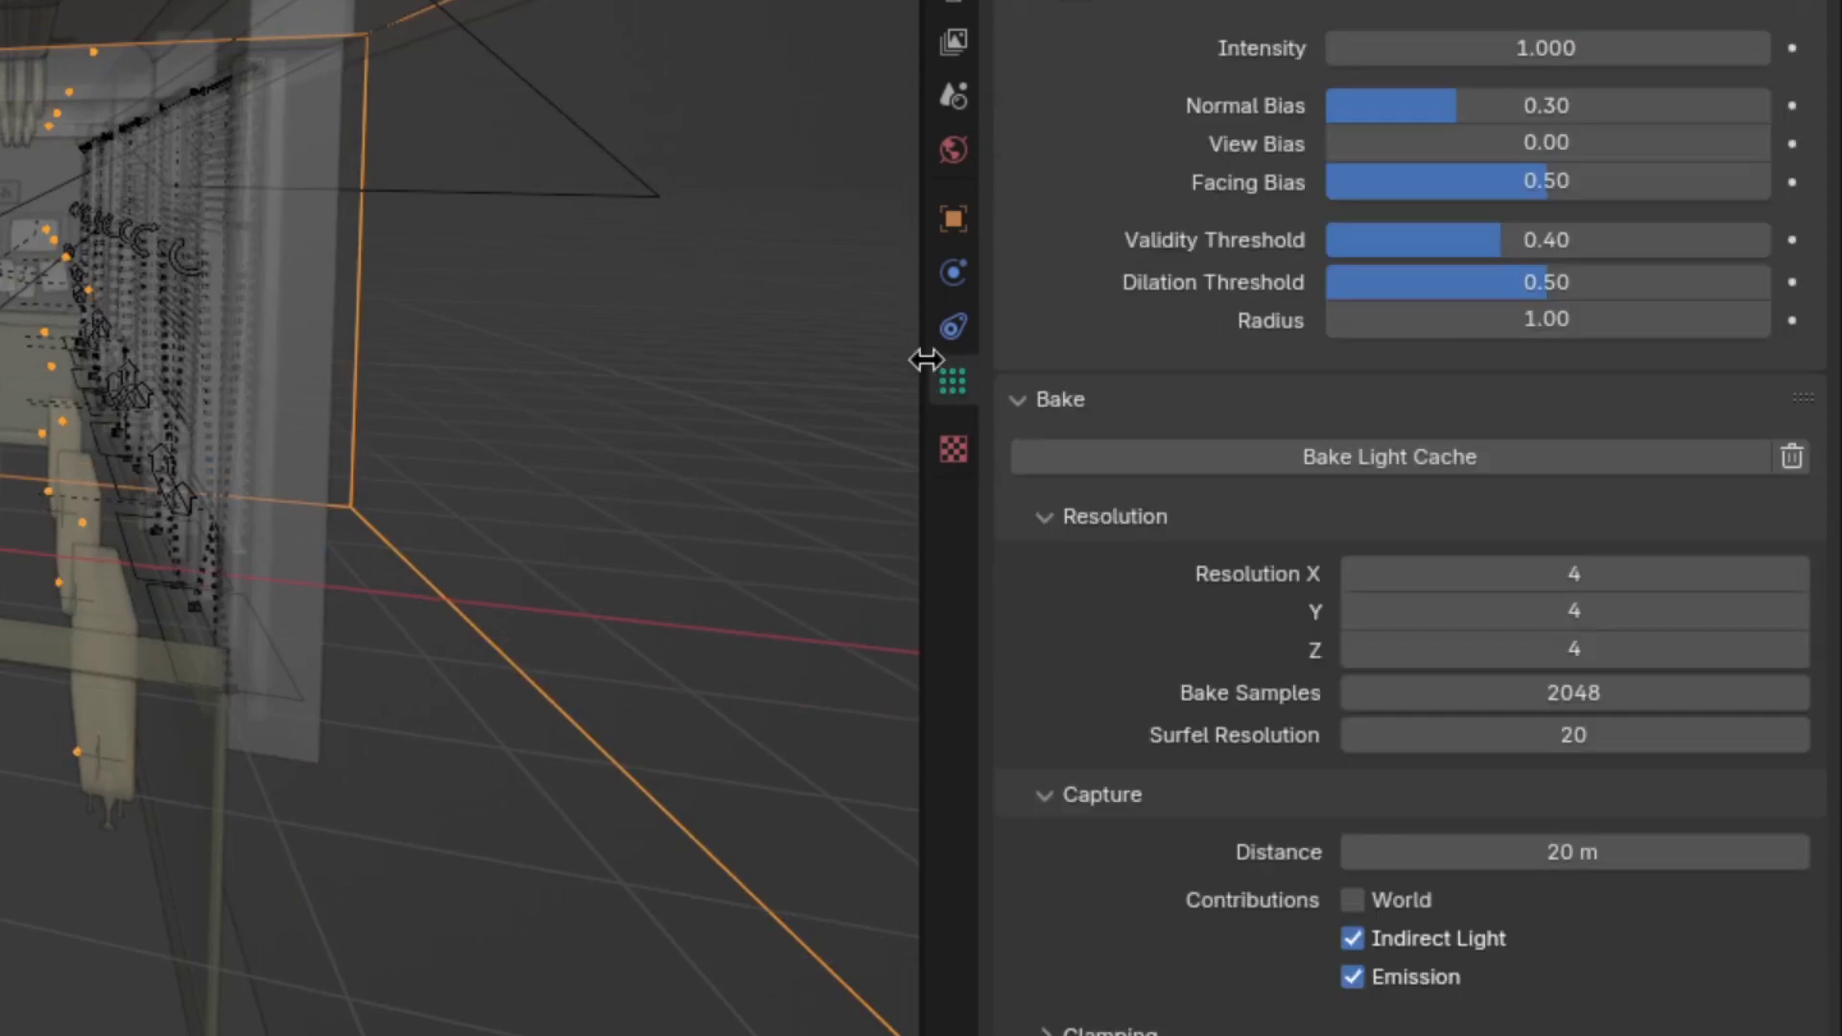
pyautogui.moveTo(925, 358); pyautogui.dragTo(662, 331)
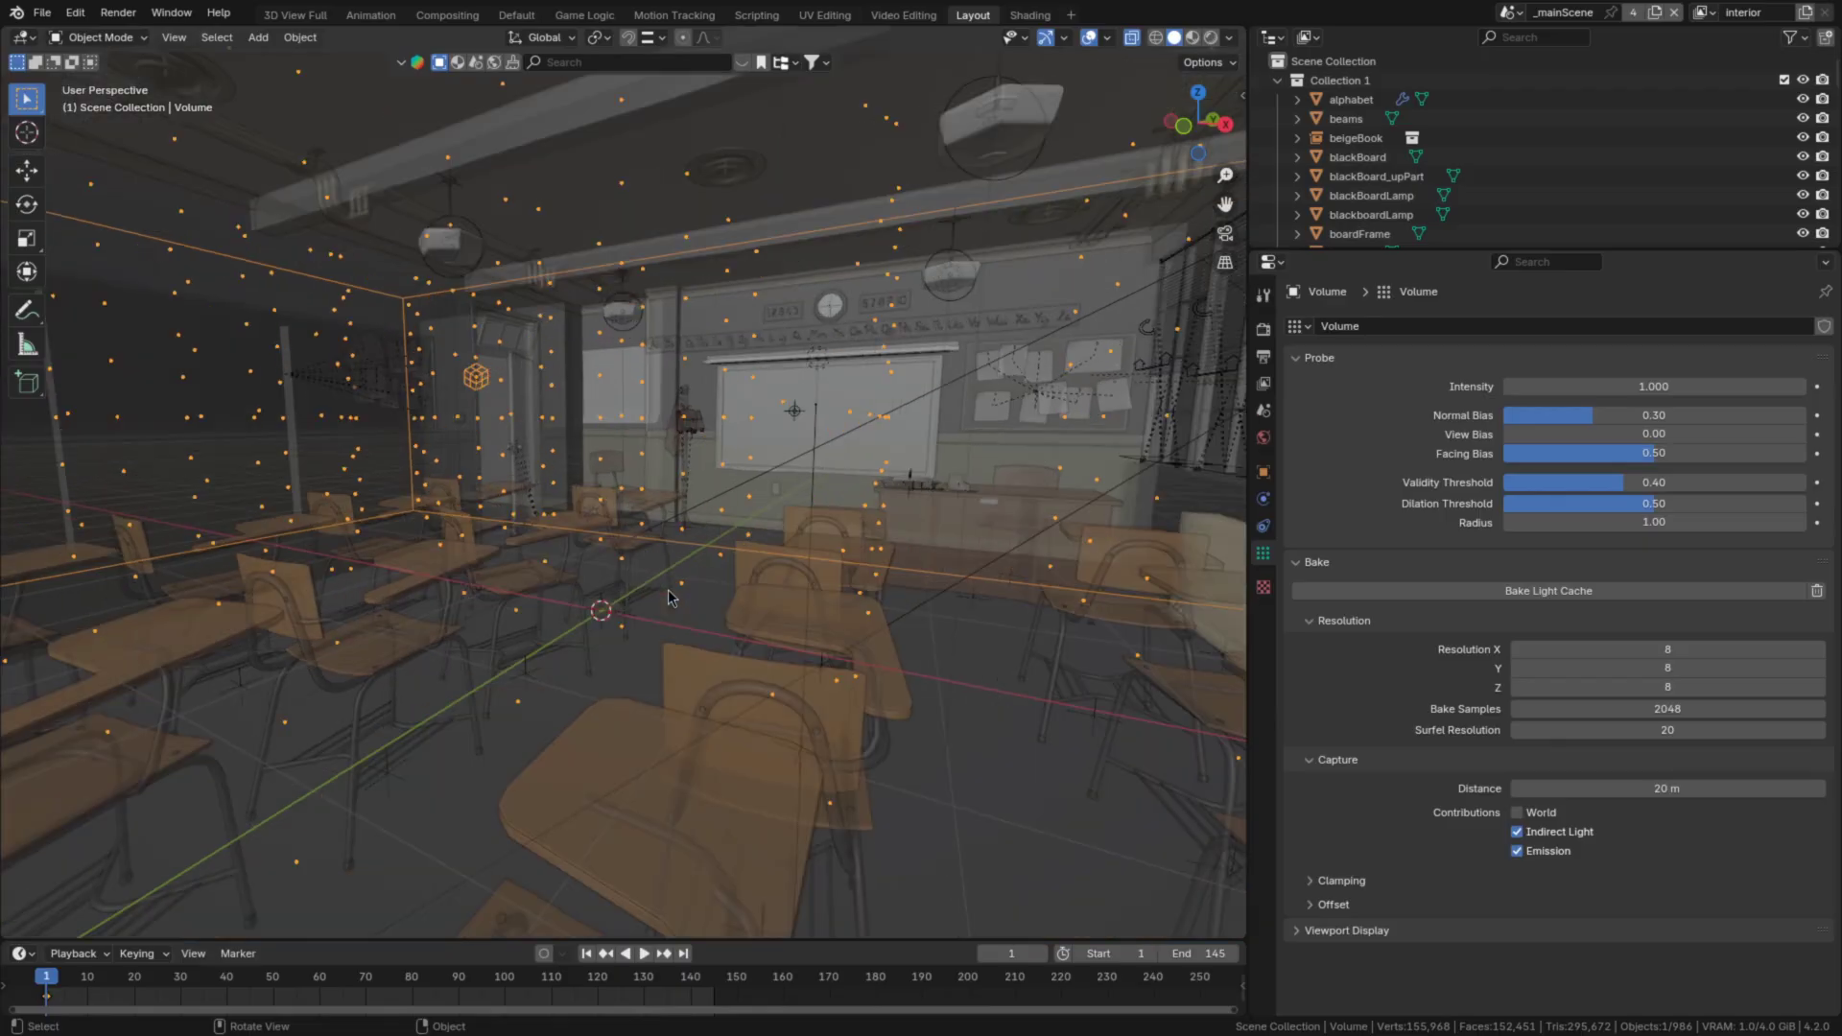
pyautogui.click(734, 589)
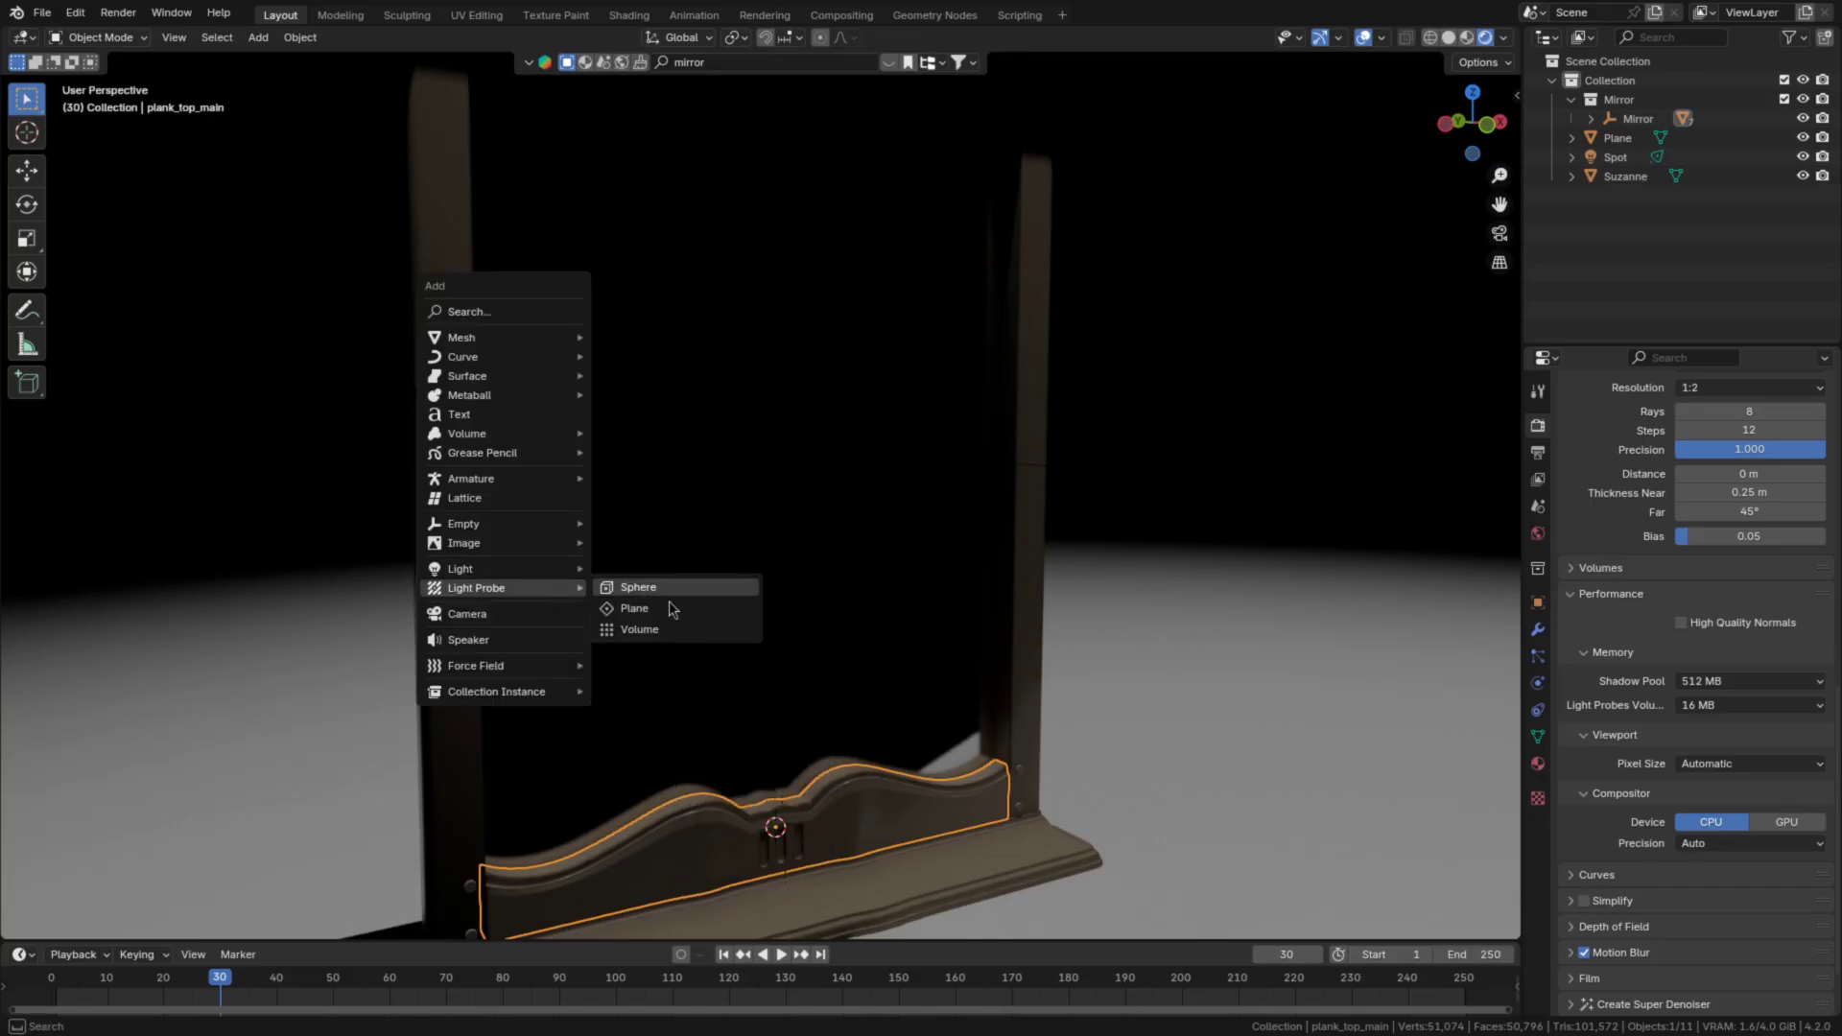
# - Add a Sphere light probe at the mirror
pyautogui.click(669, 594)
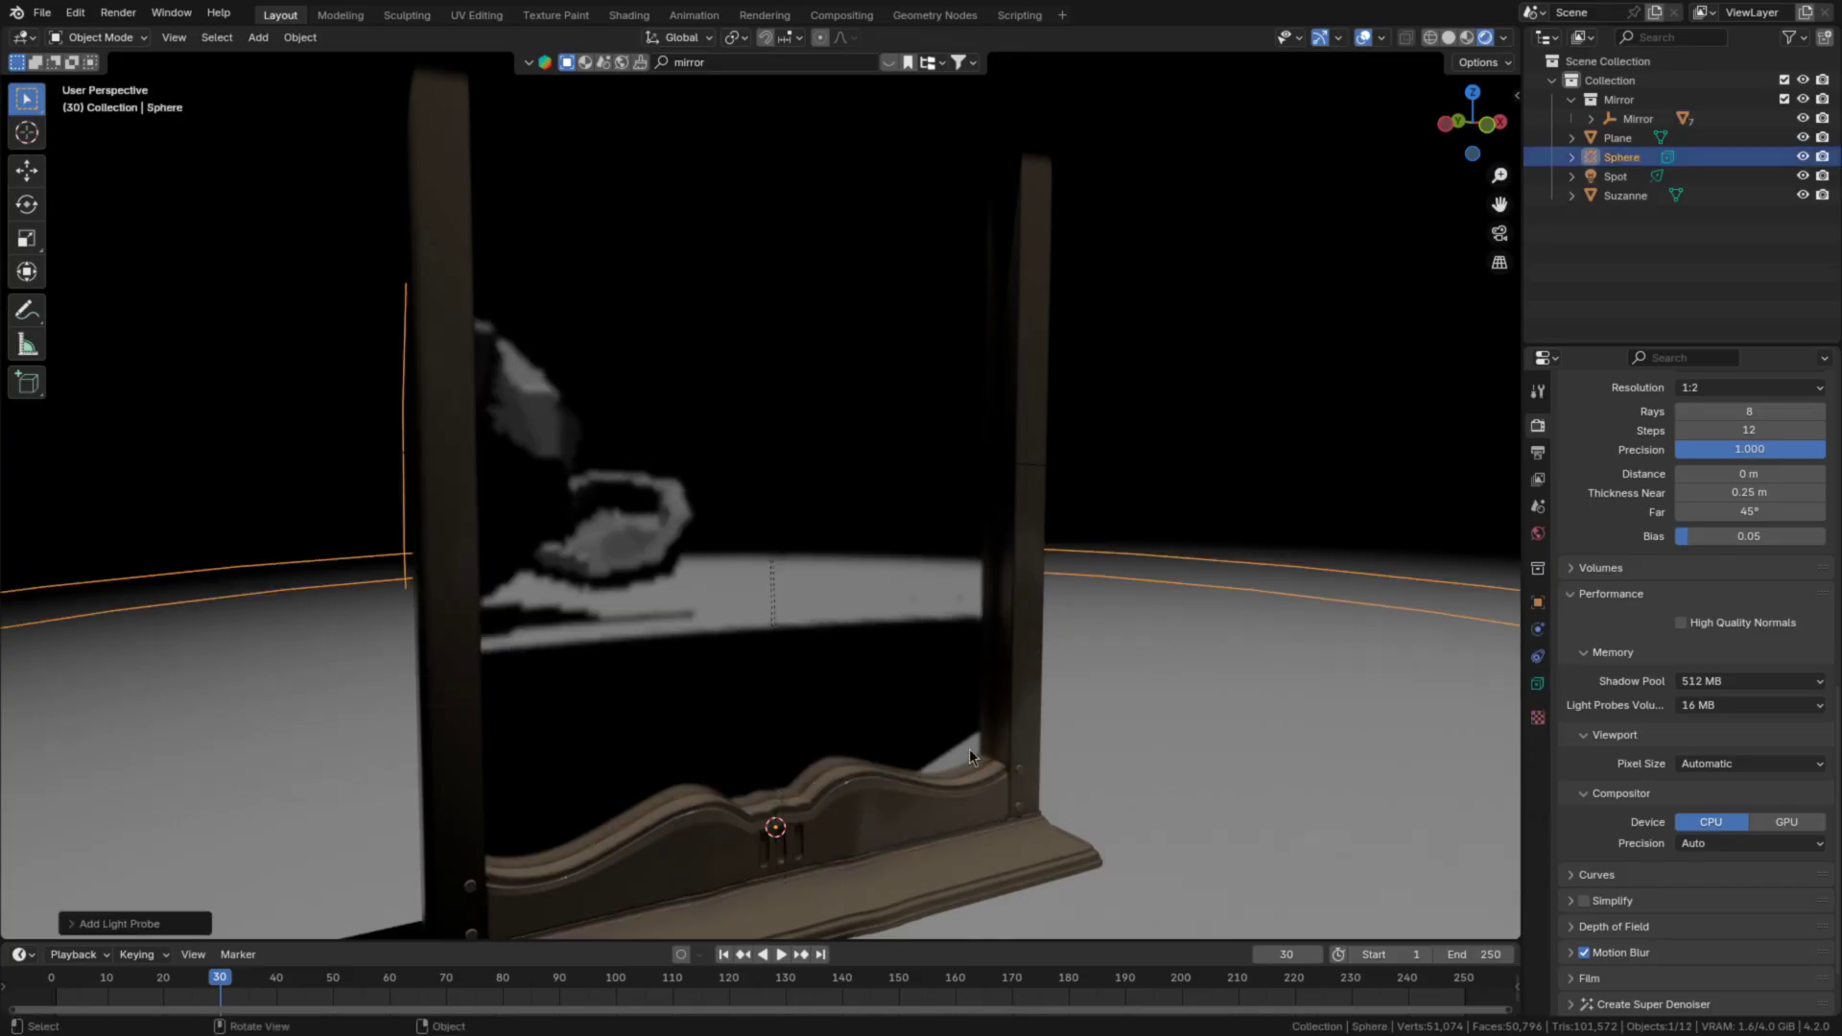